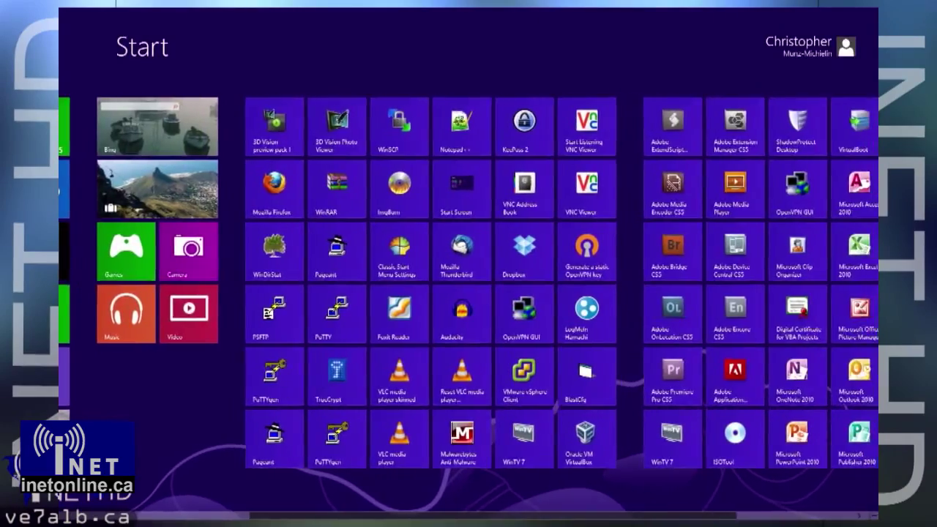
- Scroll down and back up through the Windows 8.1 Start screen tiles
scroll(469, 293, down, 3)
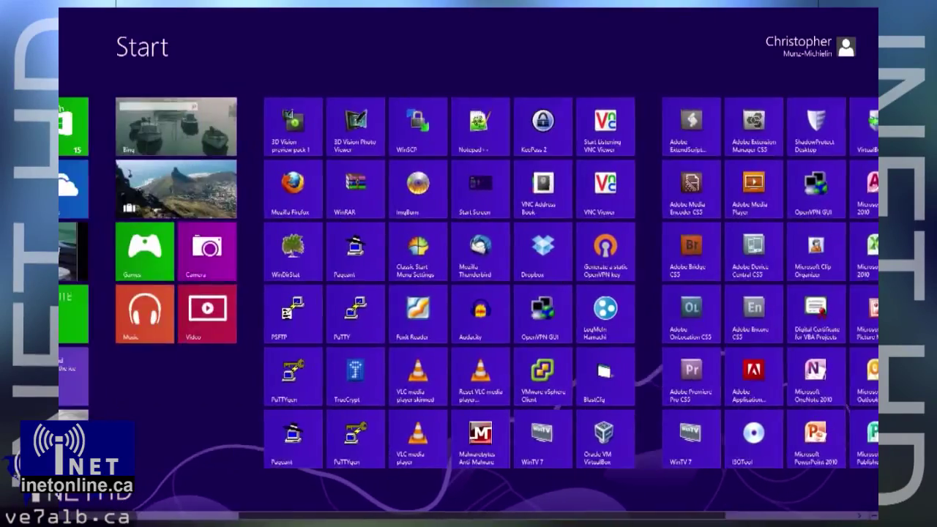
scroll(469, 293, up, 3)
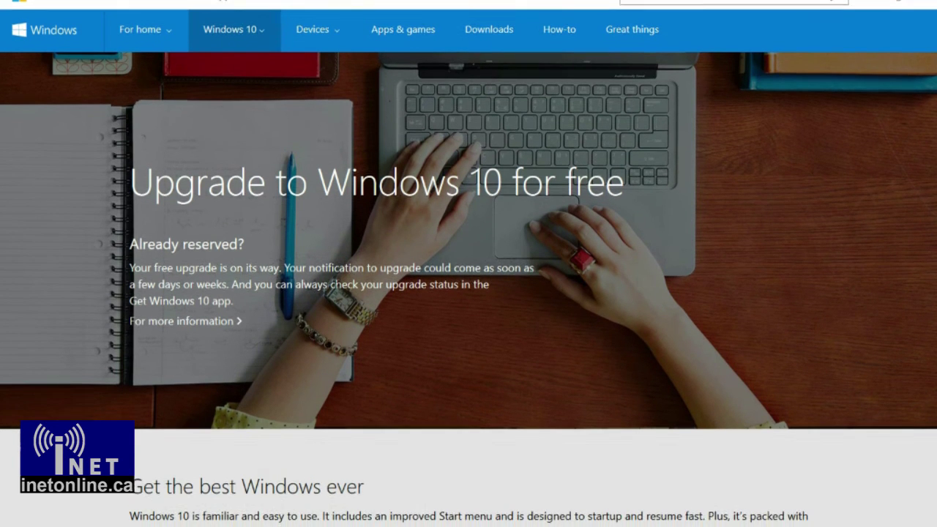
- Scroll the upgrade page past the Shop now banner to the Windows Offer Details and footer
scroll(468, 263, down, 2)
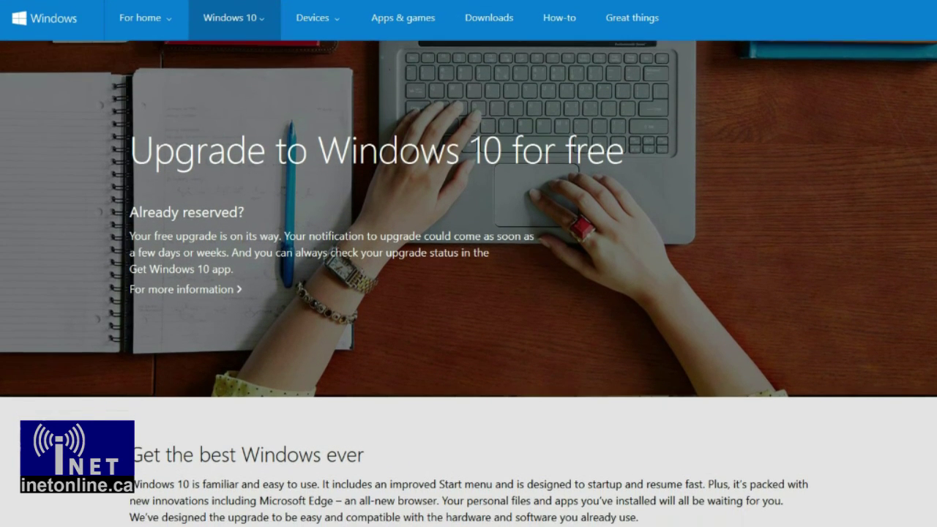
scroll(469, 283, down, 1)
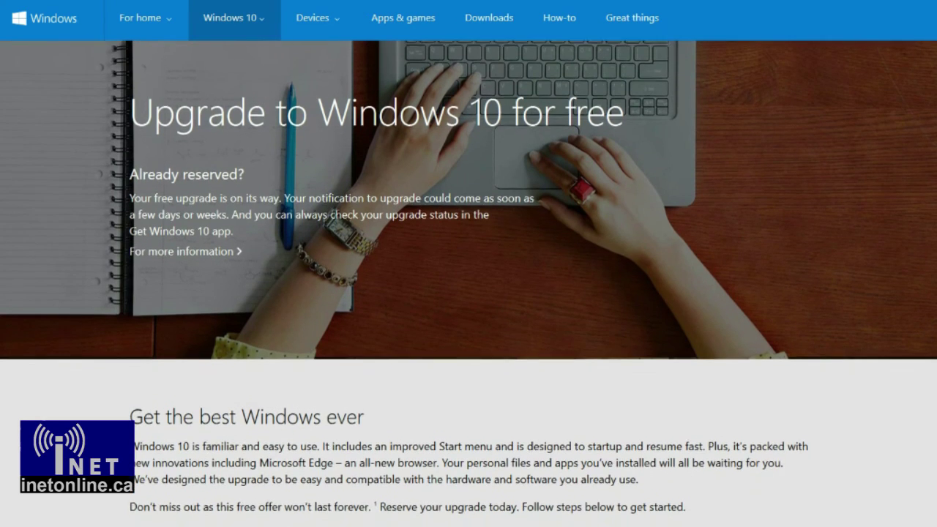
scroll(468, 283, down, 2)
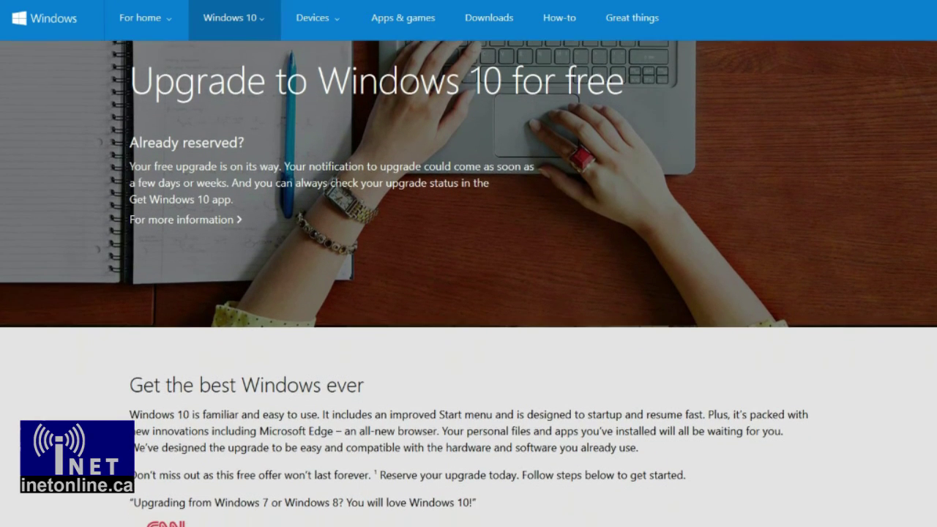
scroll(469, 284, down, 2)
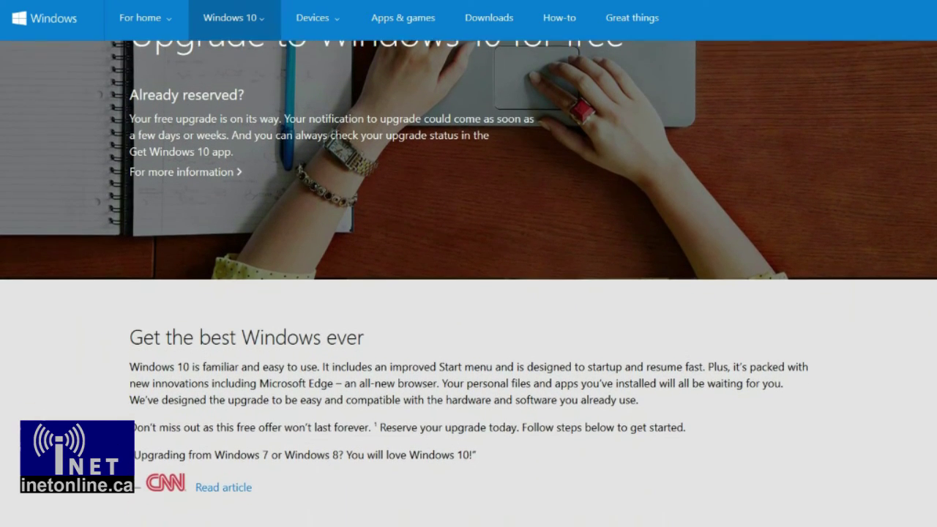
scroll(468, 284, down, 2)
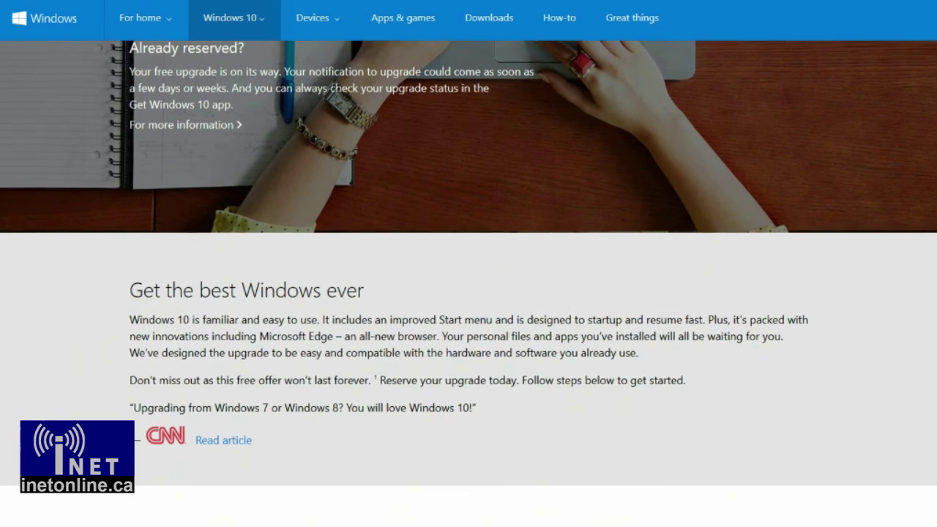
scroll(469, 283, down, 2)
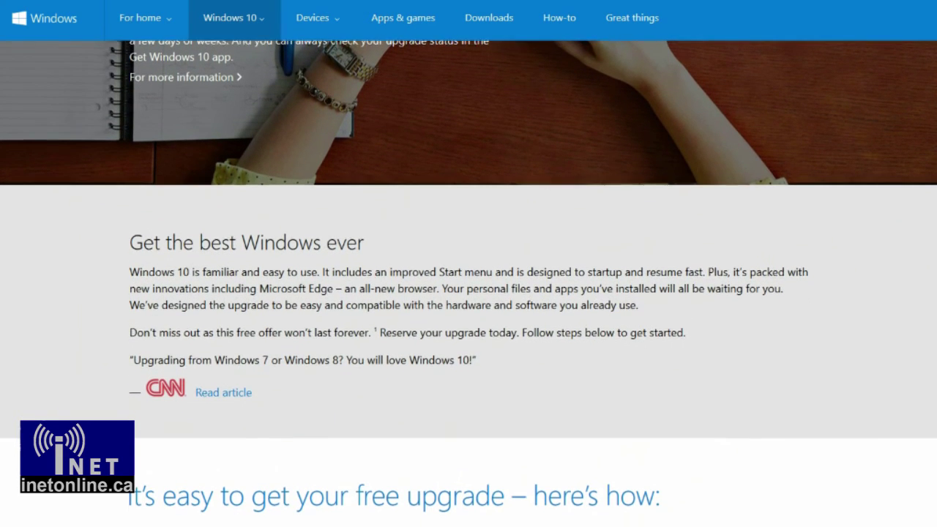
scroll(468, 283, down, 2)
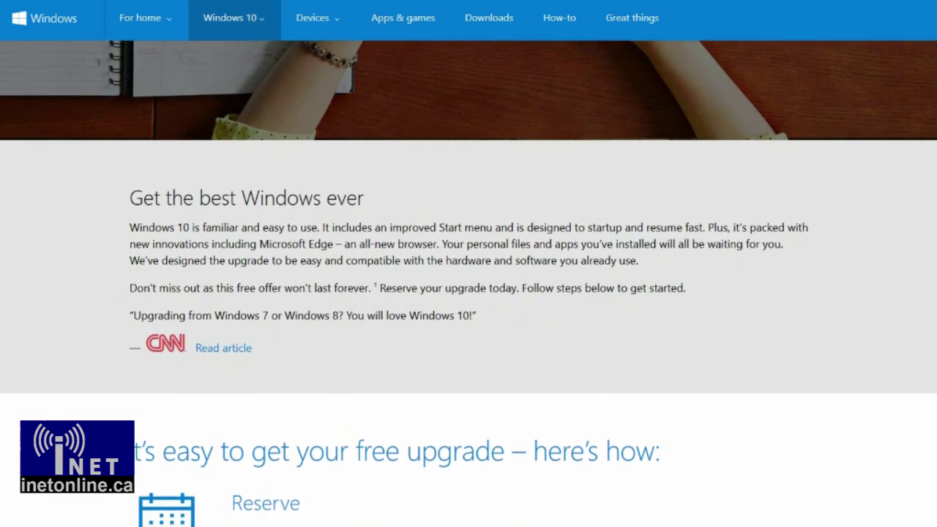
scroll(469, 283, down, 3)
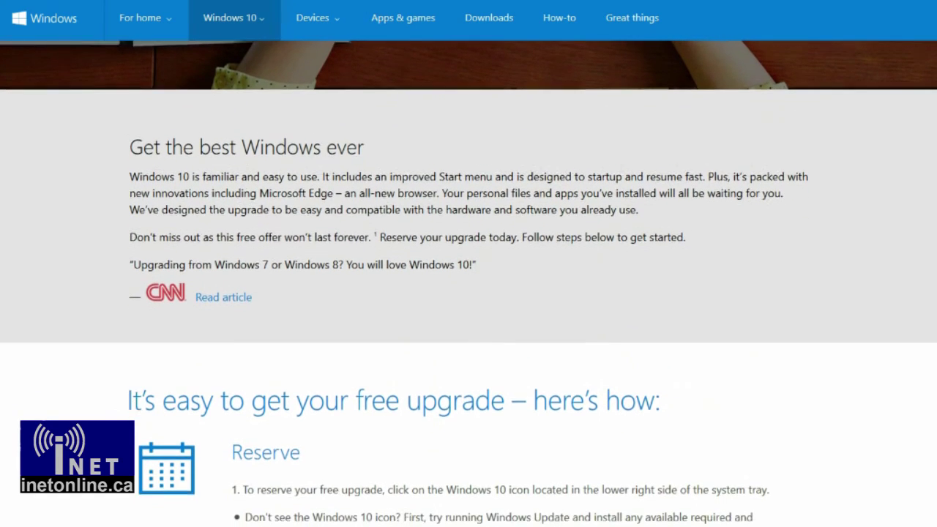
scroll(468, 283, down, 2)
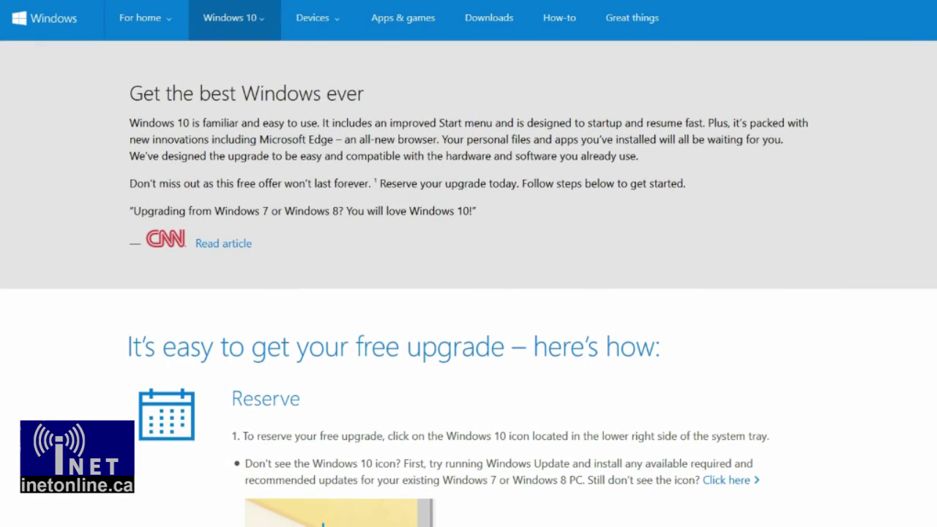
scroll(469, 283, down, 3)
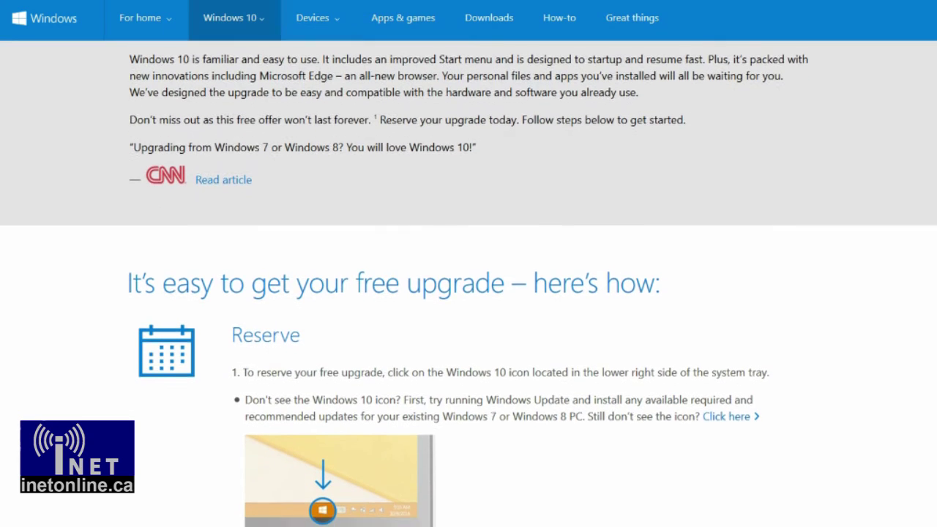
scroll(469, 283, down, 3)
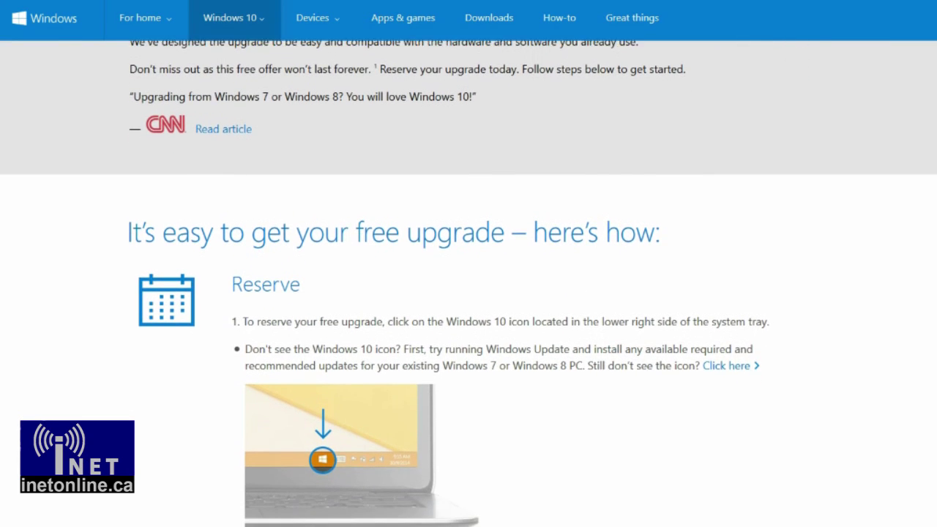
scroll(468, 283, down, 3)
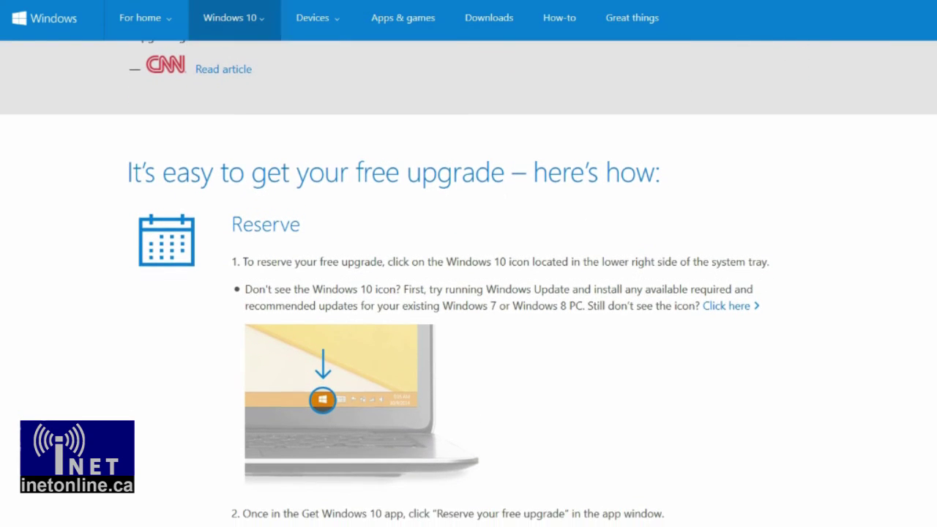
scroll(468, 283, down, 3)
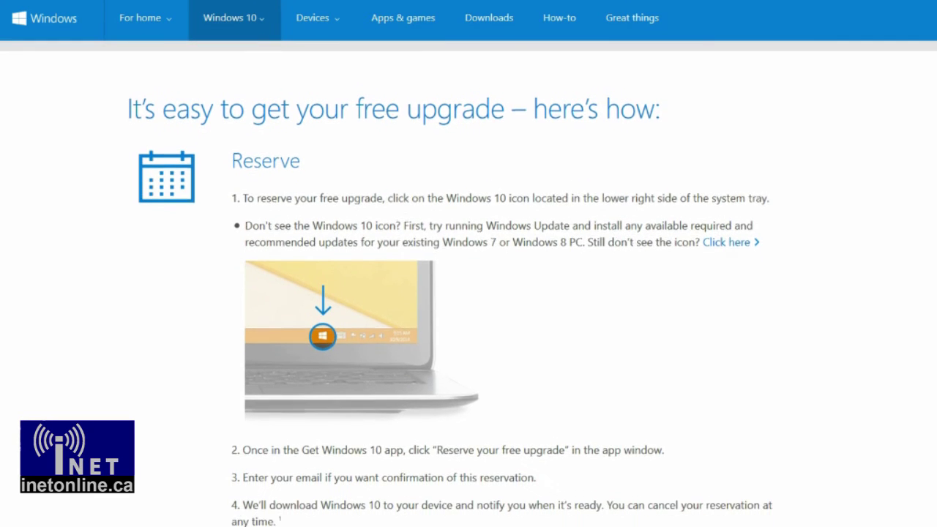
scroll(468, 283, down, 3)
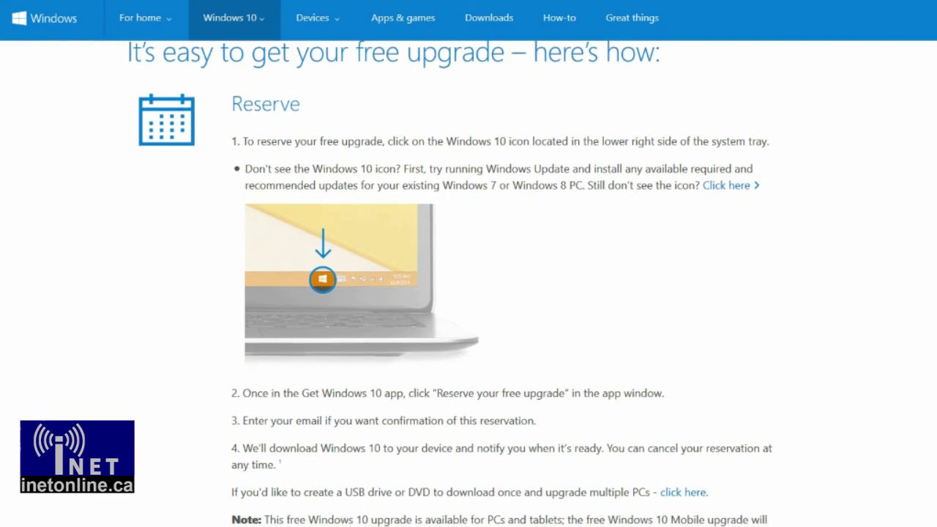
scroll(469, 283, down, 3)
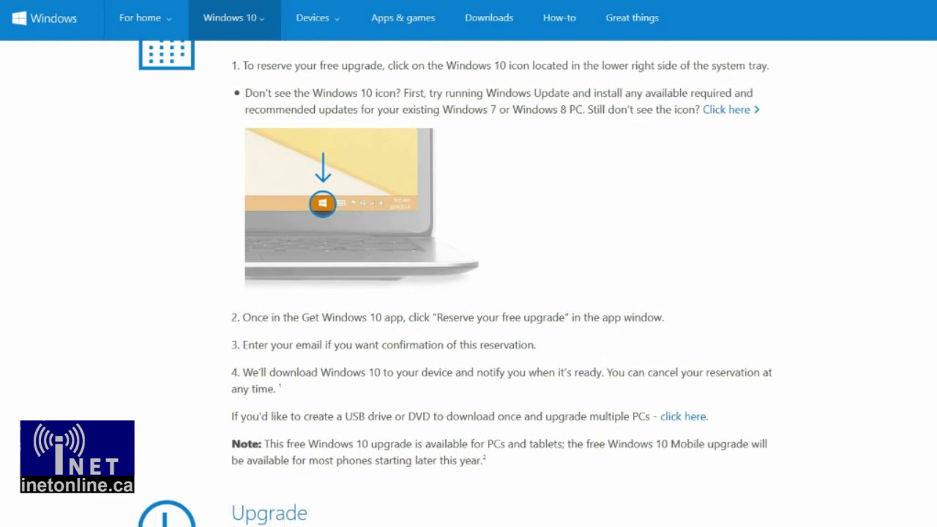
scroll(468, 283, down, 3)
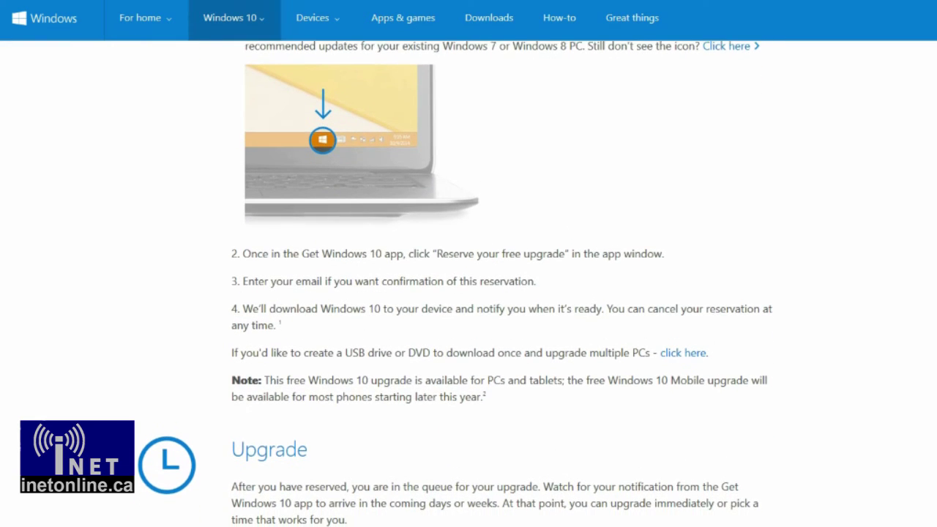
scroll(469, 283, down, 2)
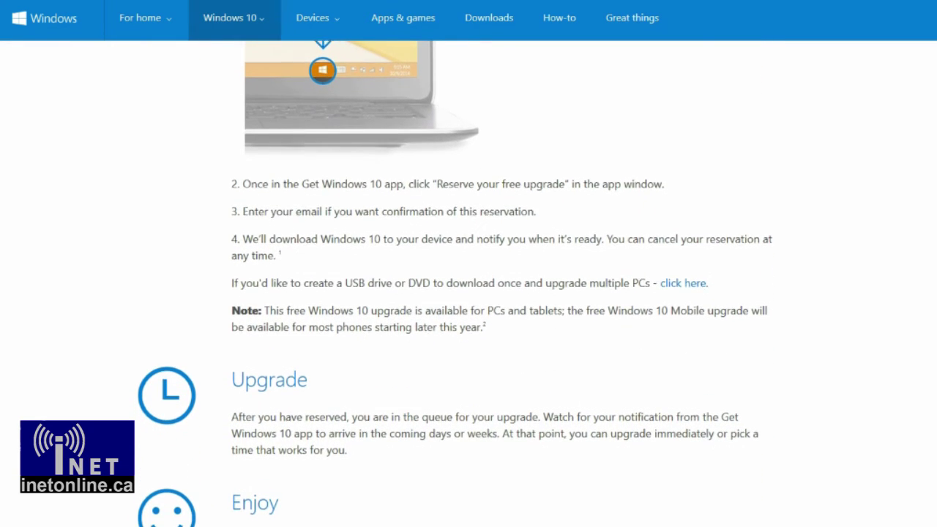
scroll(469, 283, up, 1)
scroll(468, 283, down, 3)
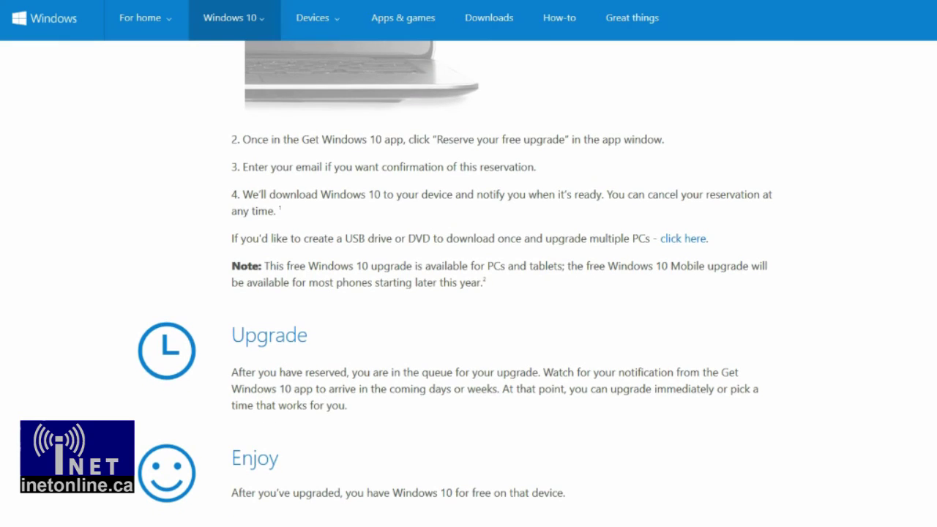
scroll(468, 283, down, 3)
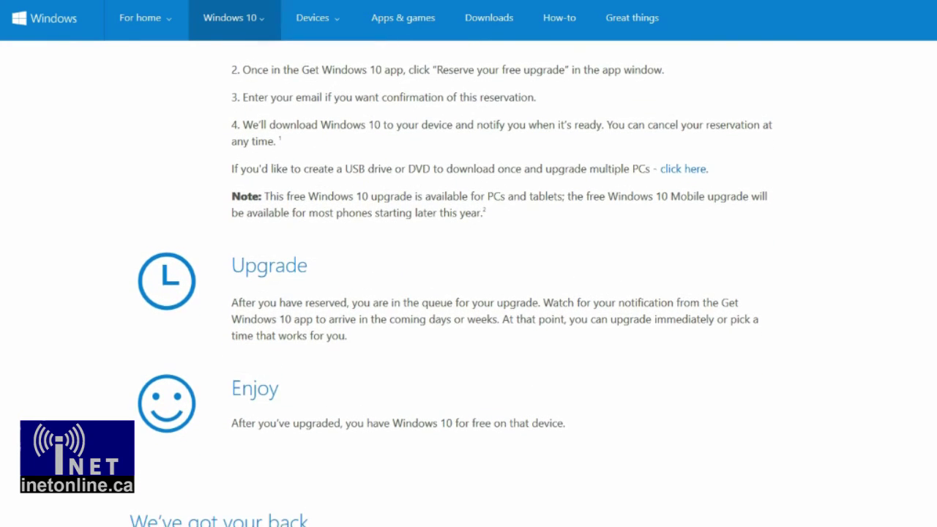
scroll(468, 283, down, 2)
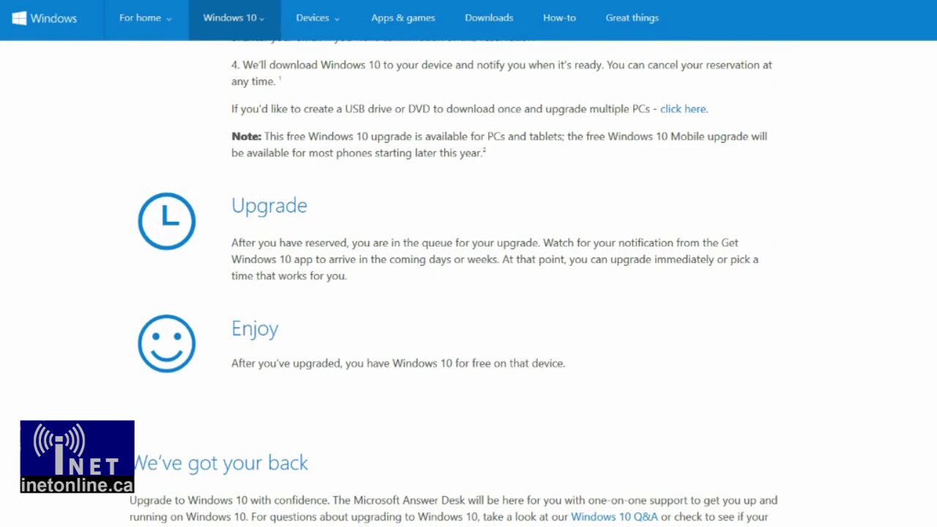
scroll(468, 283, down, 2)
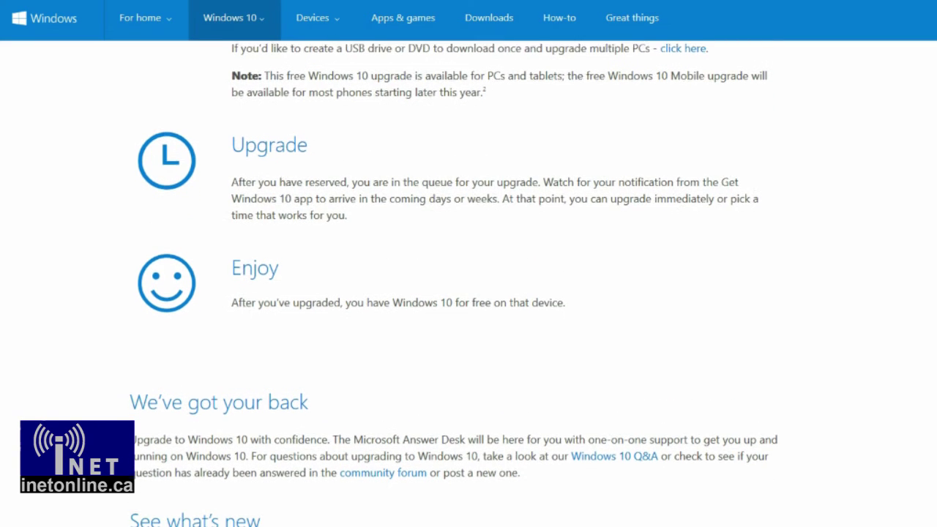
scroll(469, 283, down, 3)
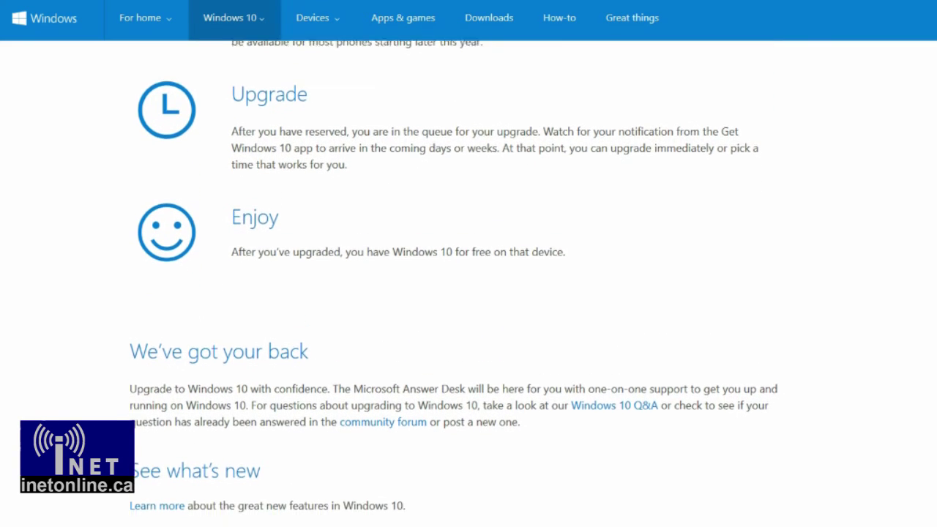
scroll(468, 283, down, 2)
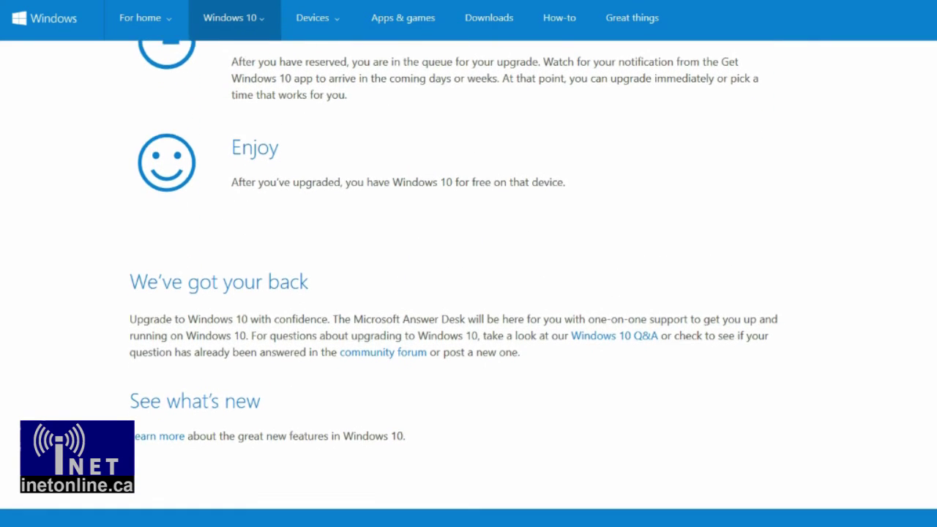
scroll(469, 283, down, 3)
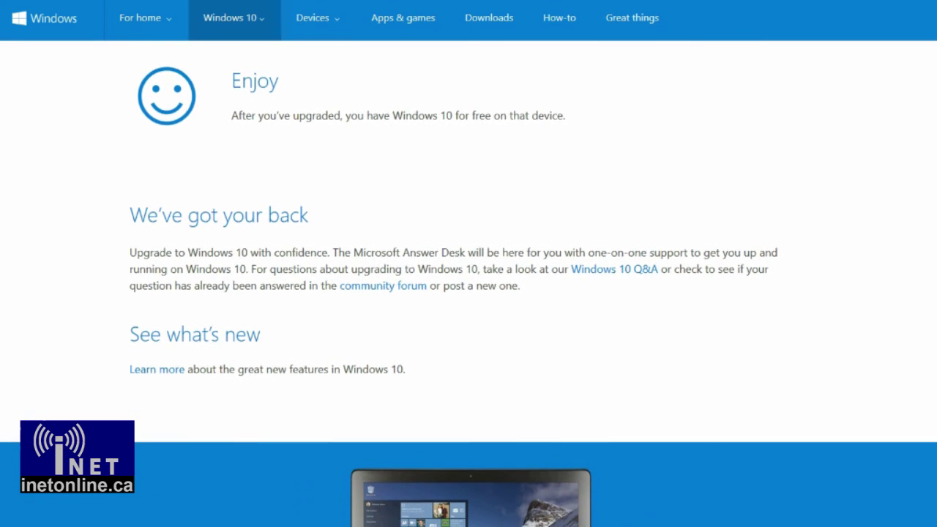
scroll(468, 284, down, 2)
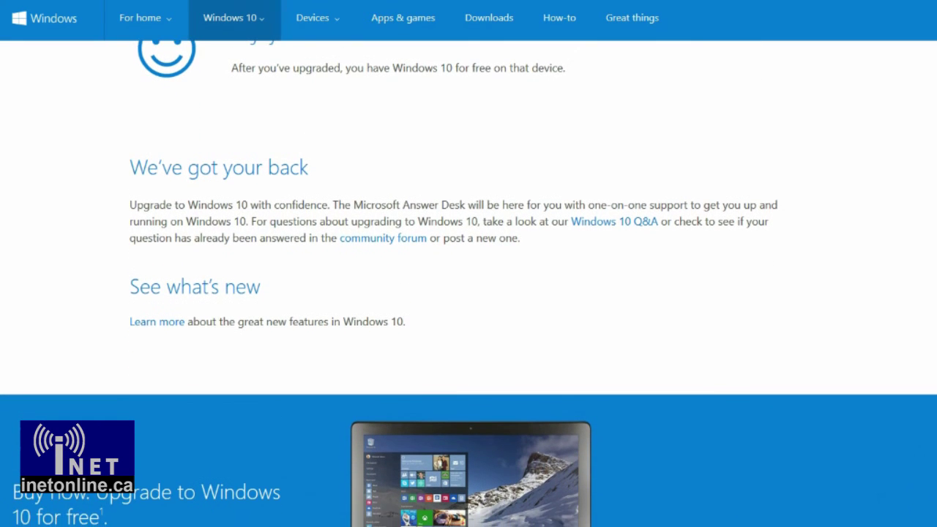
scroll(468, 283, down, 2)
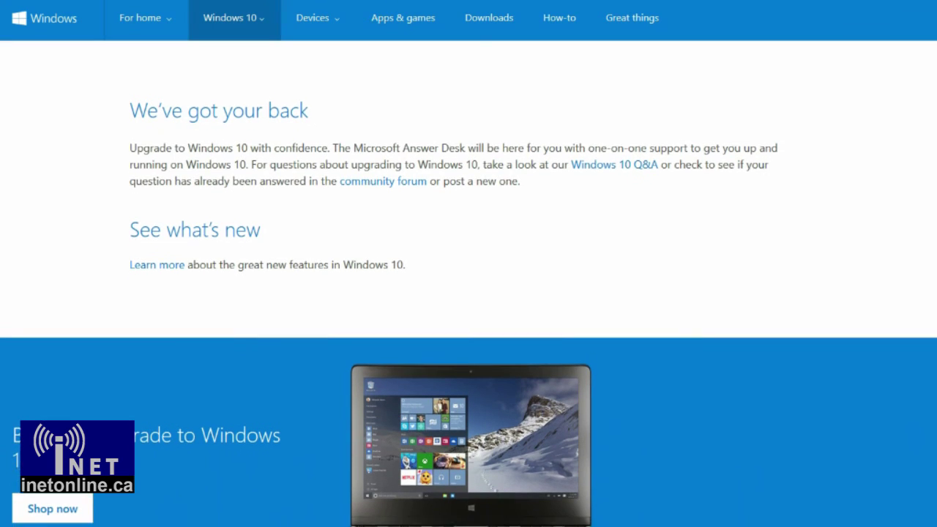
scroll(469, 283, down, 2)
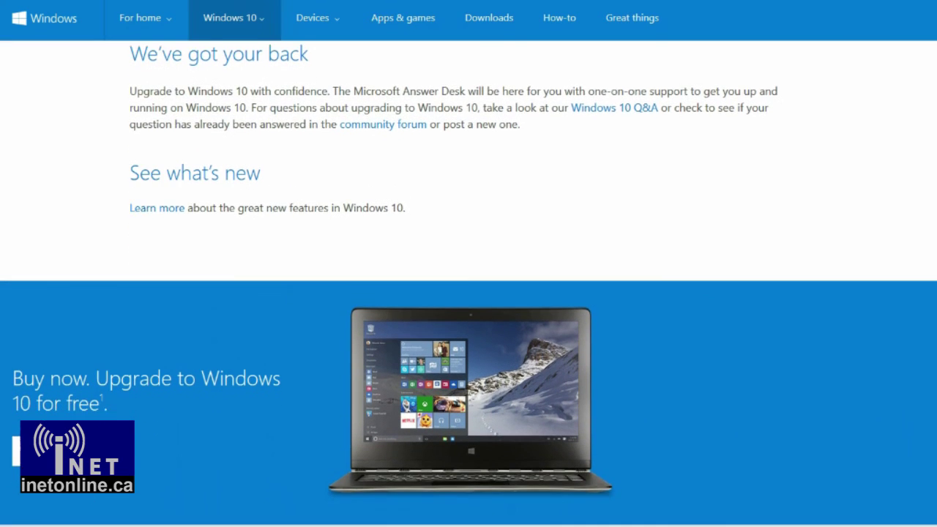
scroll(468, 284, down, 2)
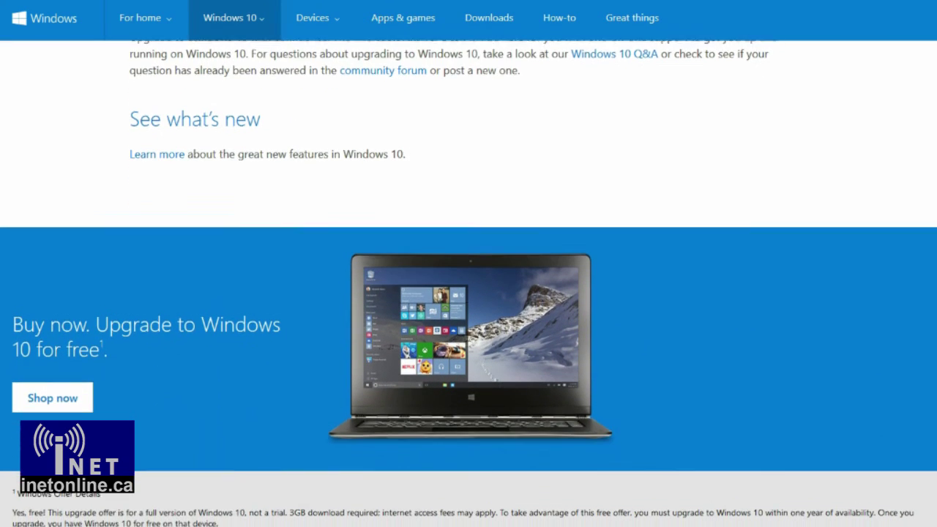
scroll(468, 283, down, 2)
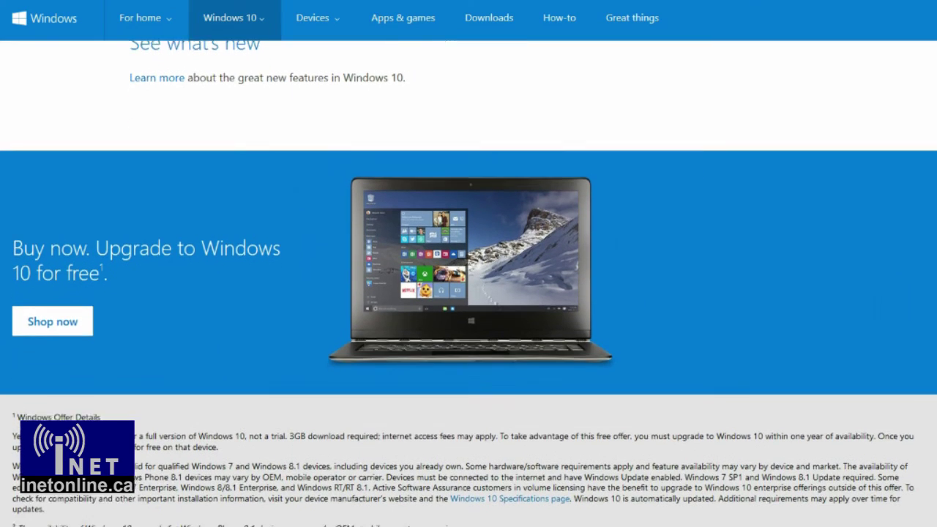
scroll(469, 283, down, 2)
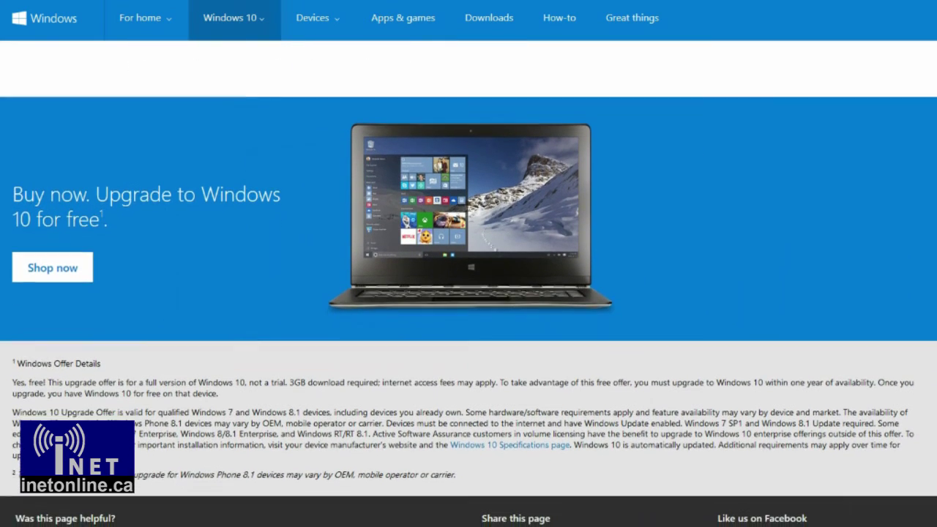
scroll(469, 284, down, 2)
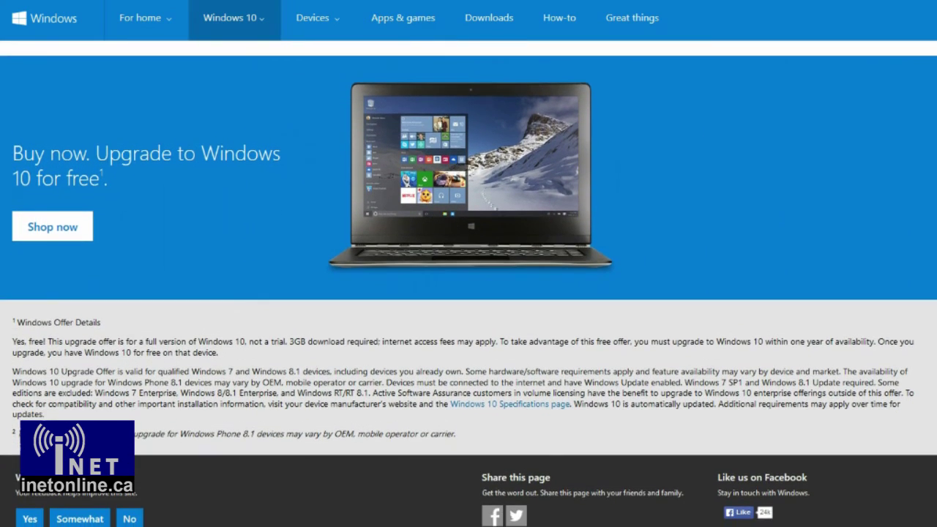
scroll(469, 284, down, 3)
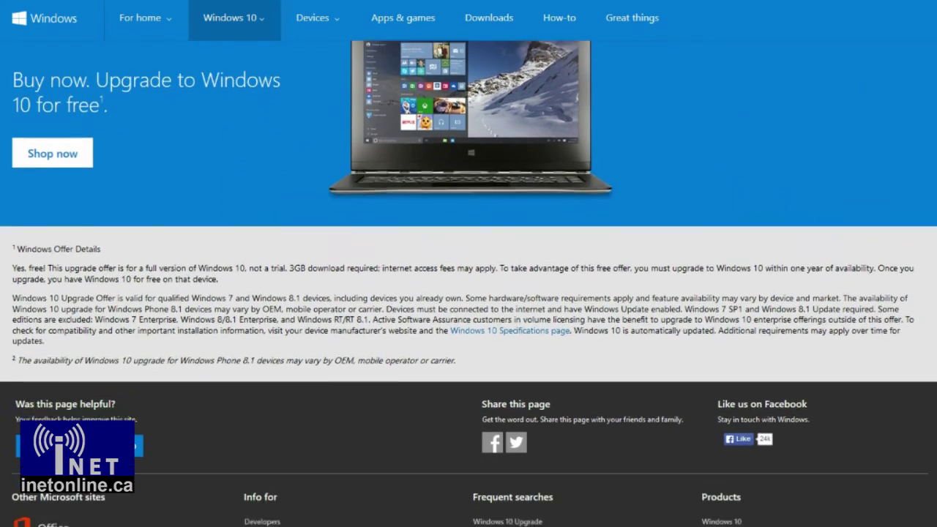
scroll(468, 284, down, 2)
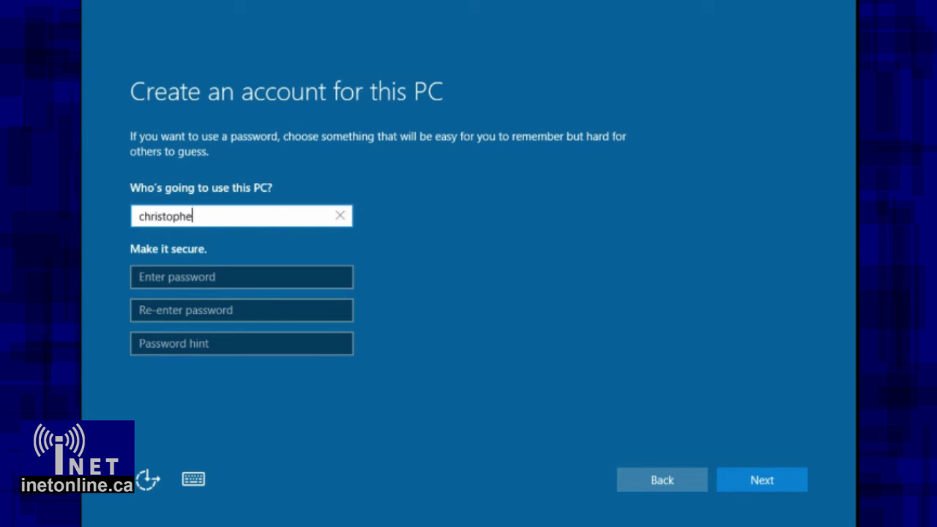
- Finish the user name, enter and confirm the password, and add the hint 'local admin'
text(r)
key(Tab)
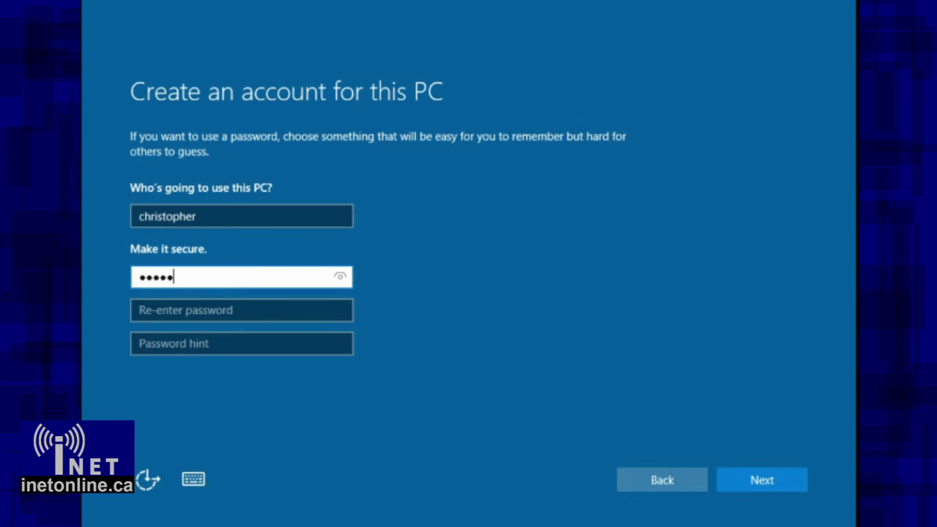
click(241, 310)
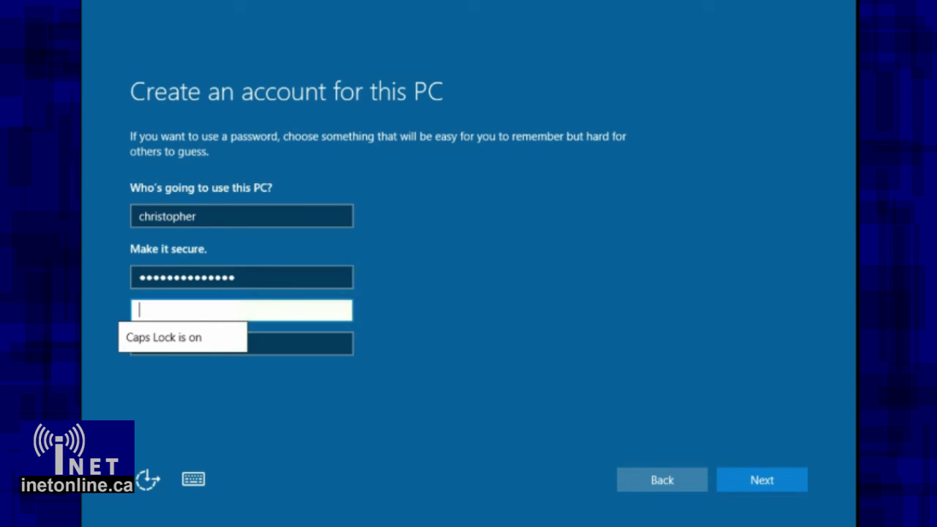
key(Caps_Lock)
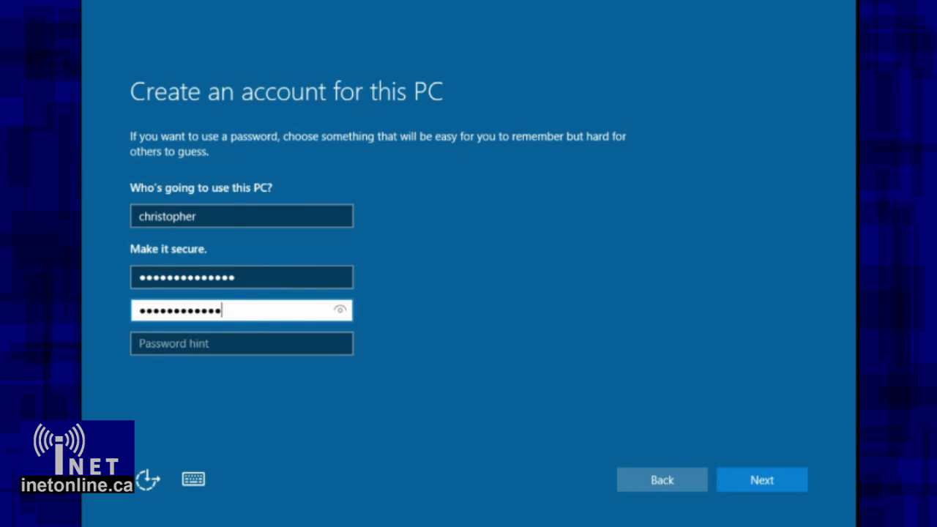
click(242, 343)
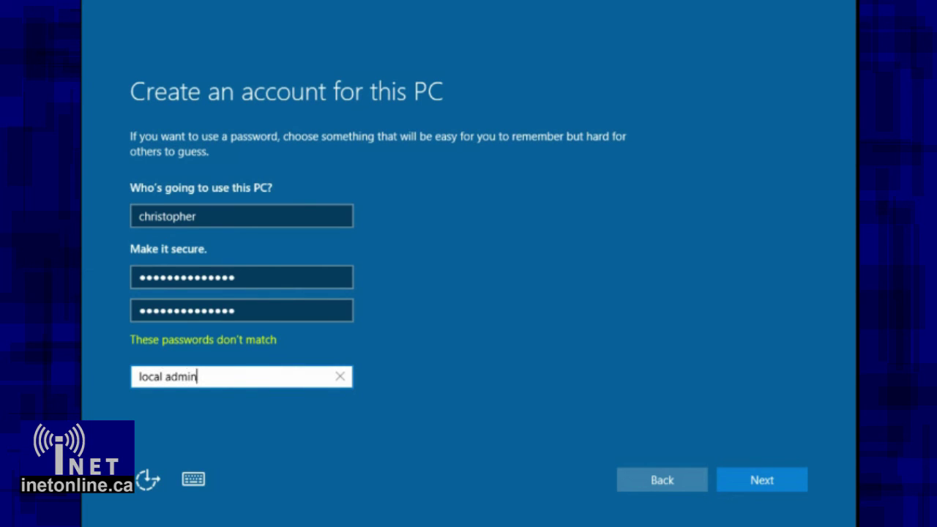
key(Tab)
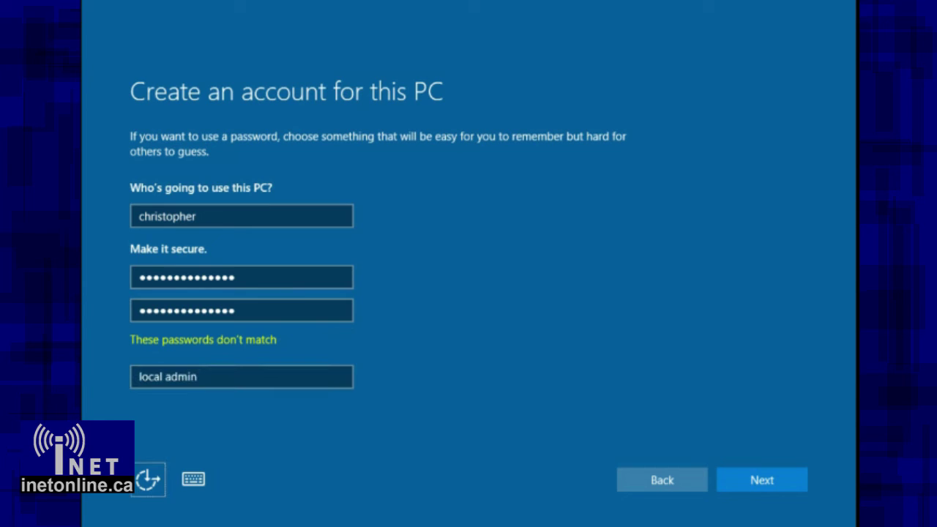
- Retype the password and its confirmation so both entries match
key(Tab)
key(Tab)
key(Tab)
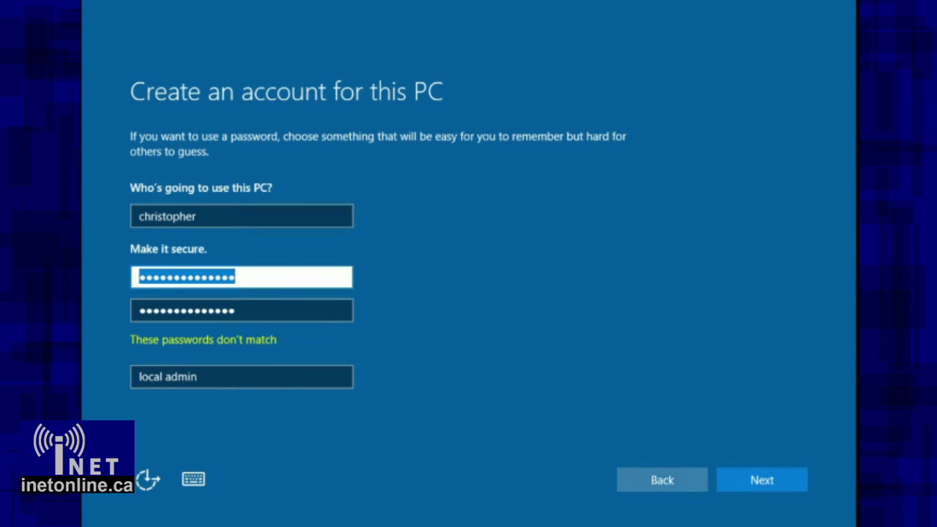
text(••)
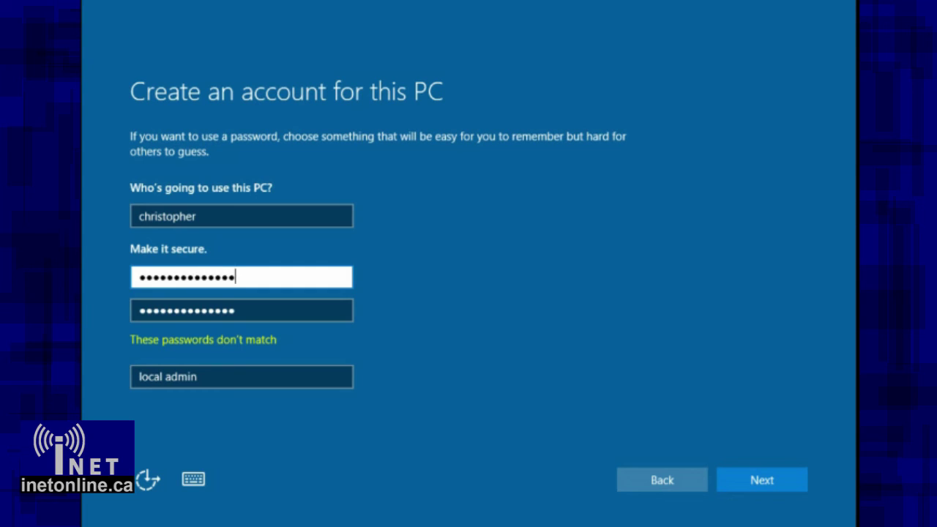
key(Tab)
text(•)
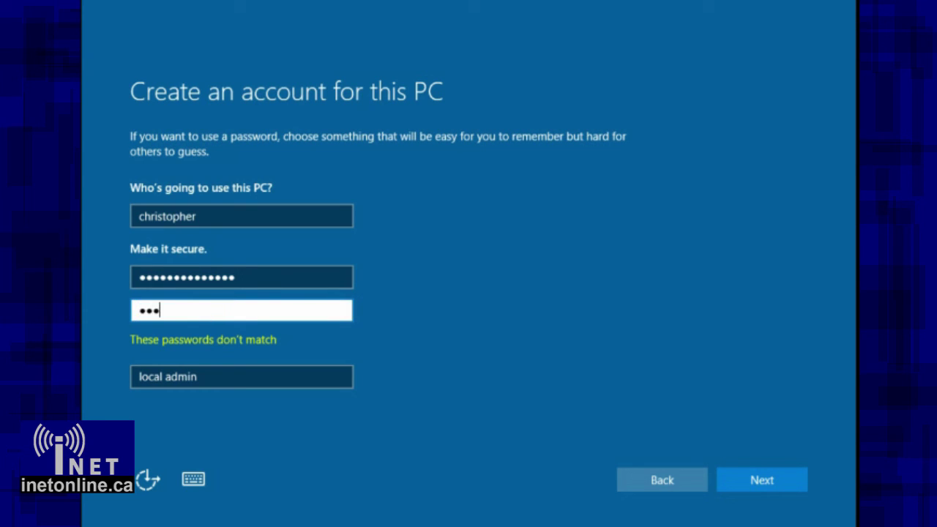
text(••••••••••••••)
key(Tab)
key(Tab)
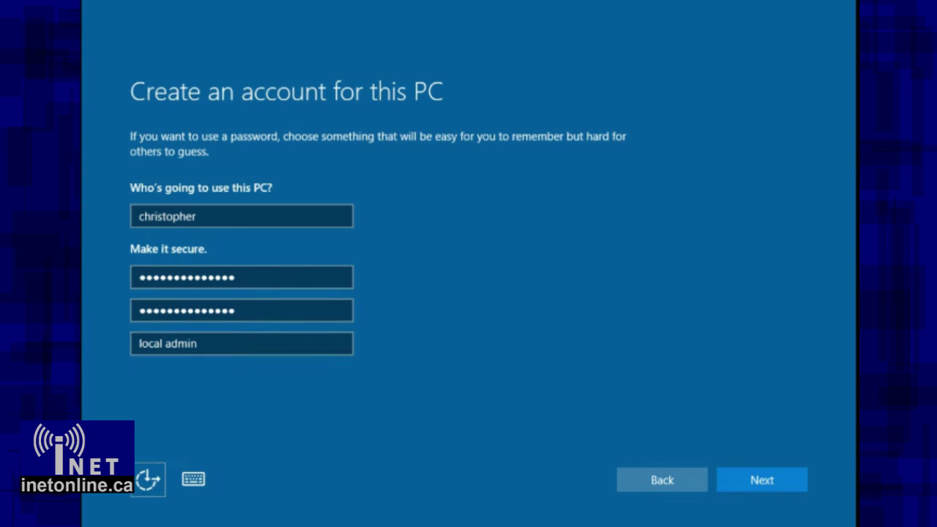
key(Tab)
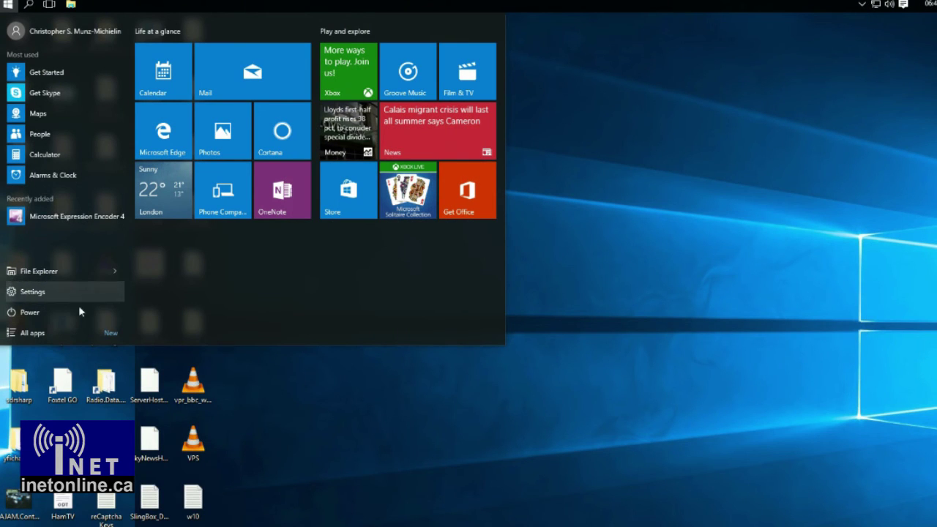
- Show All apps in Start and scroll the alphabetical list of installed apps
click(75, 334)
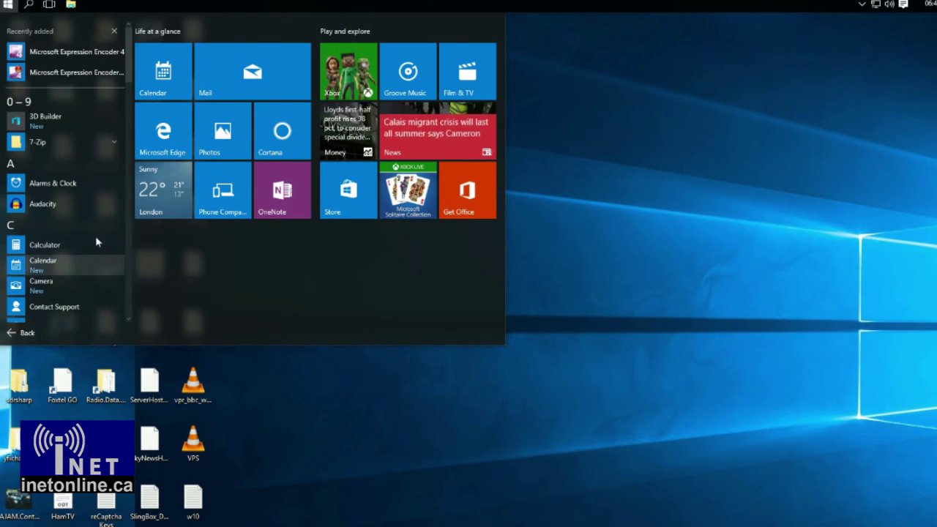
mouse_move(131, 76)
mouse_down()
mouse_move(133, 310)
mouse_move(113, 171)
mouse_move(132, 71)
mouse_up()
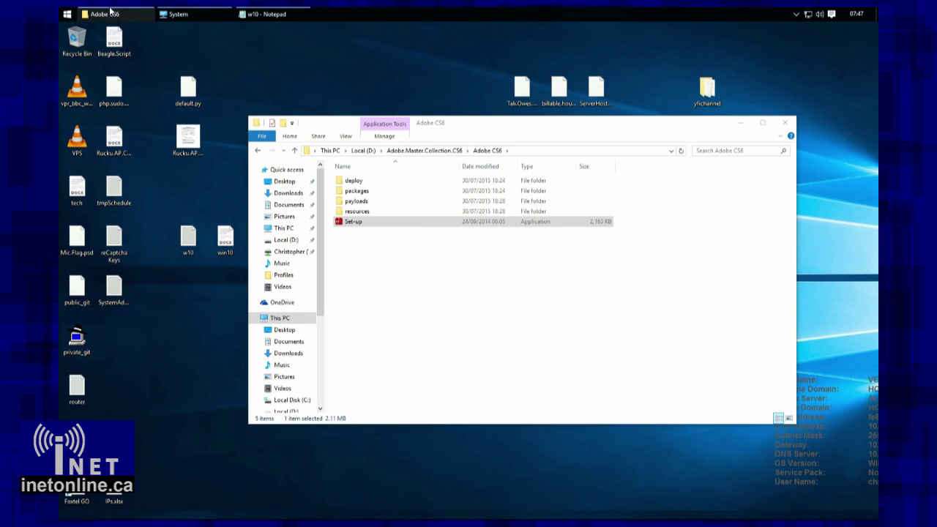
- Widen the Start menu to show a second column of tiles
click(66, 15)
click(333, 144)
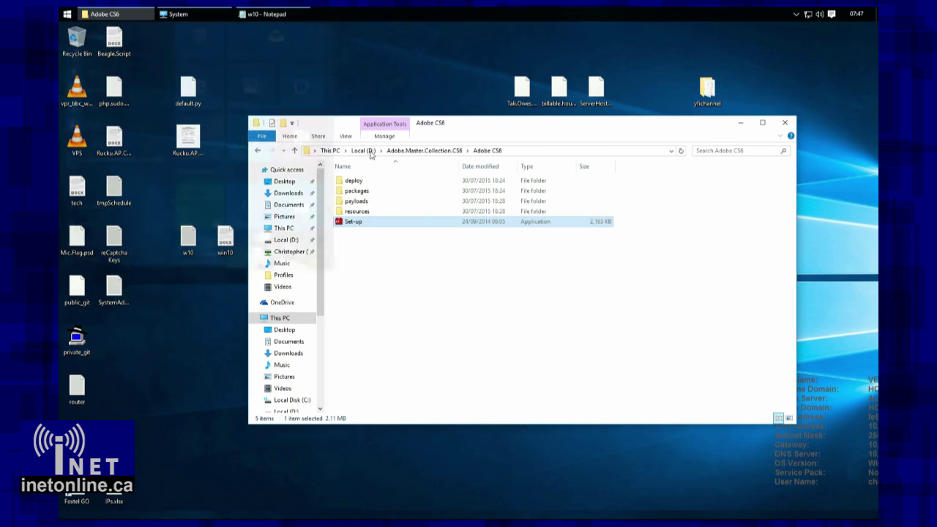
click(66, 14)
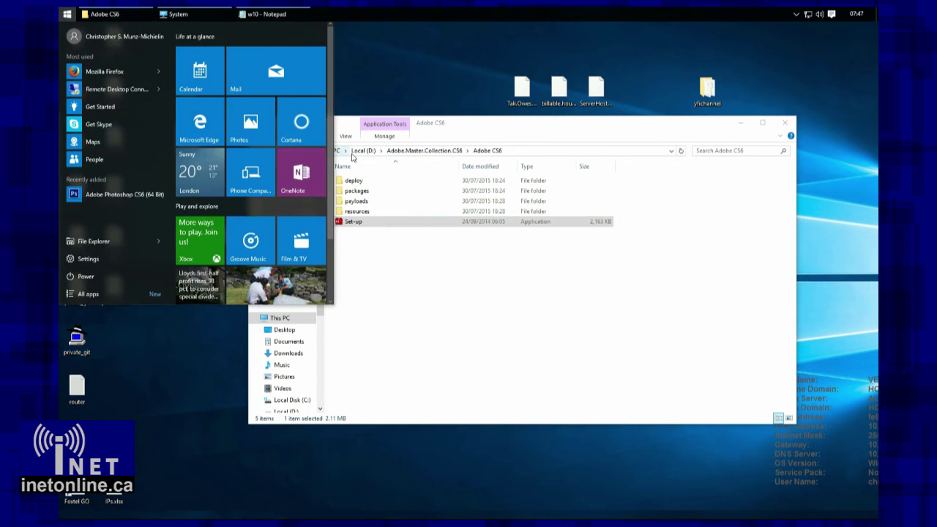
drag(415, 186, 494, 174)
click(181, 364)
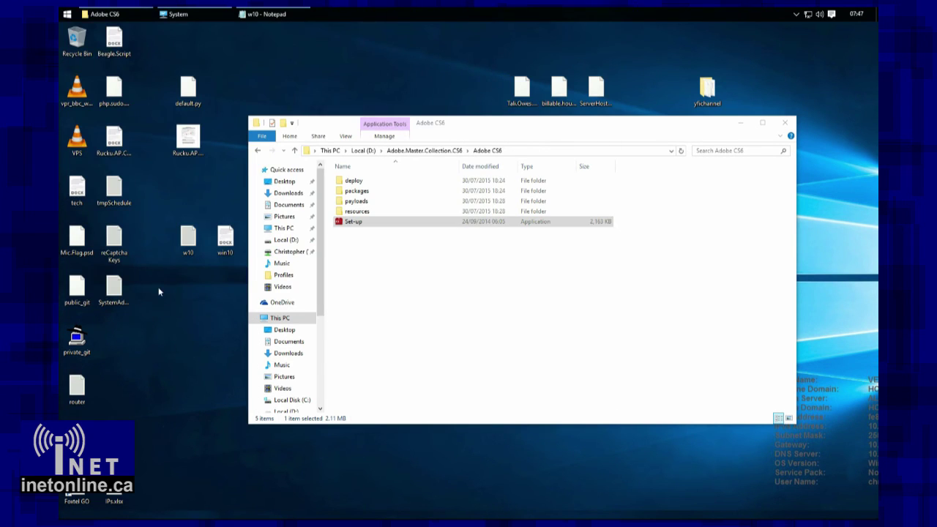
click(70, 16)
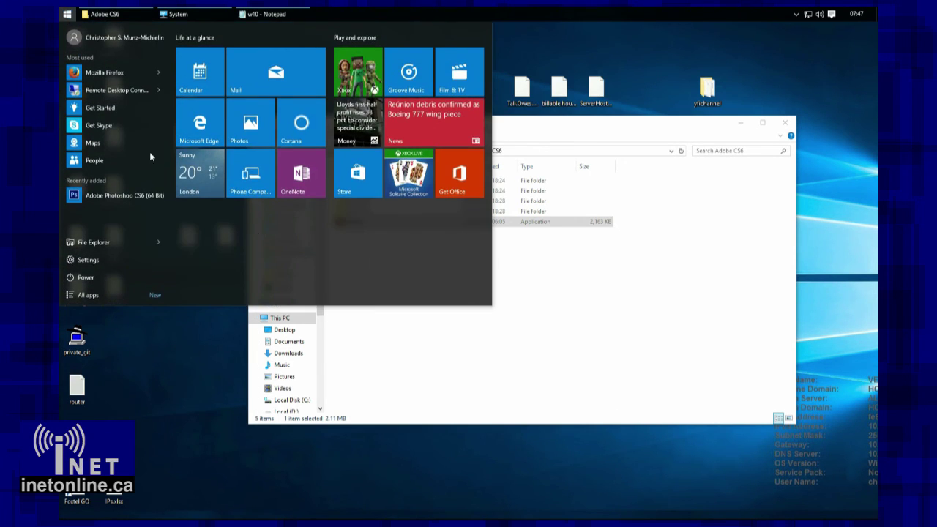
- Unpin the Get Office, Solitaire and Store tiles and turn off the Money live tile
right_click(456, 186)
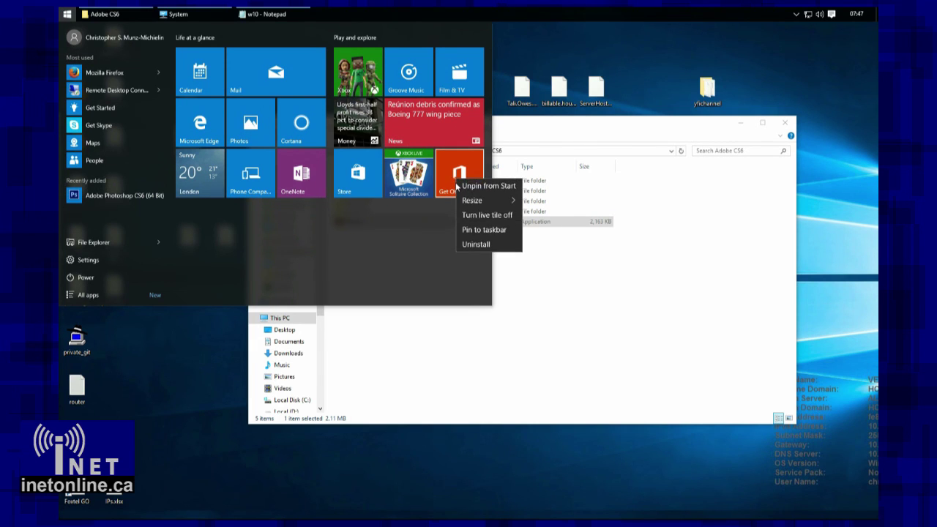
click(478, 185)
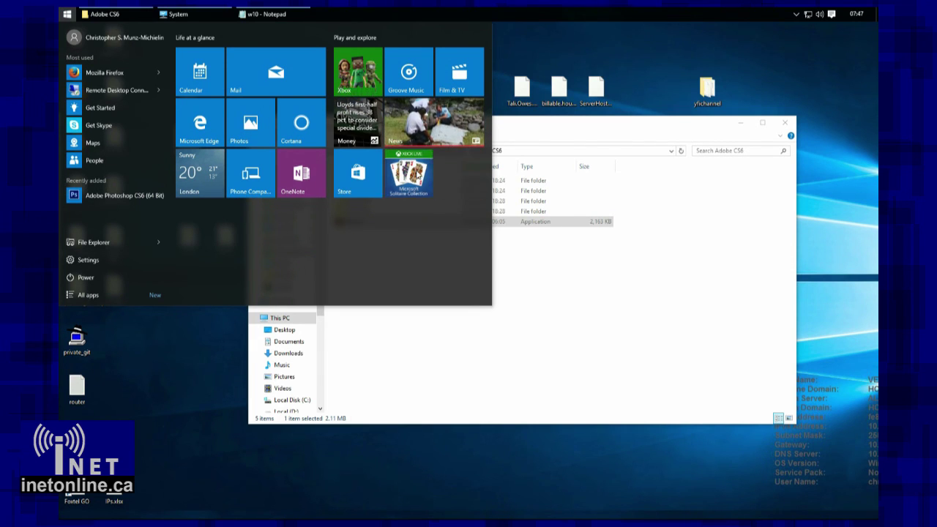
right_click(419, 172)
click(437, 178)
right_click(362, 170)
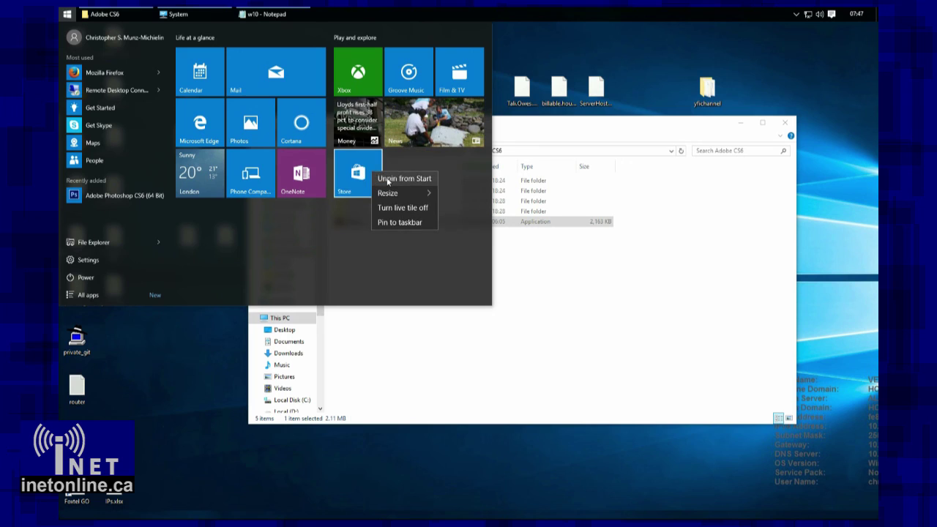
click(391, 180)
right_click(360, 121)
click(393, 153)
right_click(365, 124)
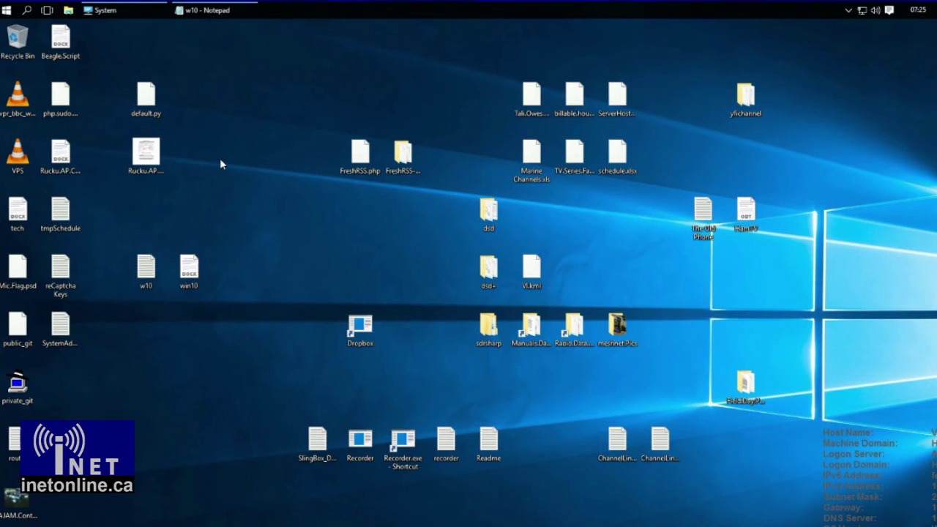
key(super)
- Launch Microsoft Edge by searching 'edge', maximize it, and close the welcome tab
text(edge)
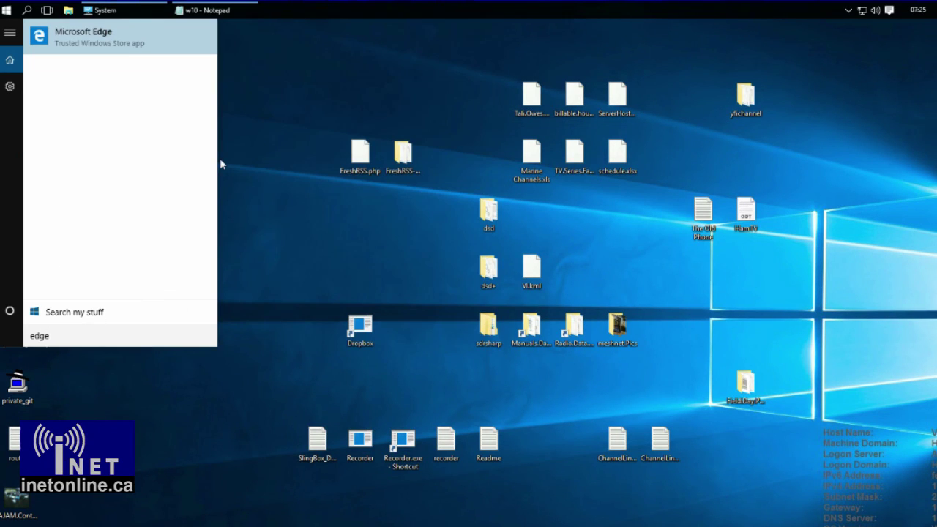
click(64, 44)
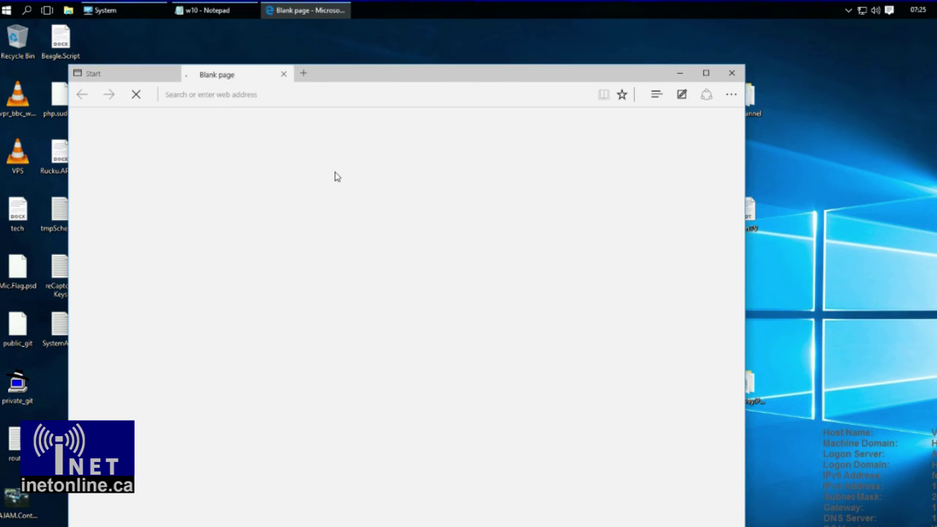
drag(370, 62, 403, 35)
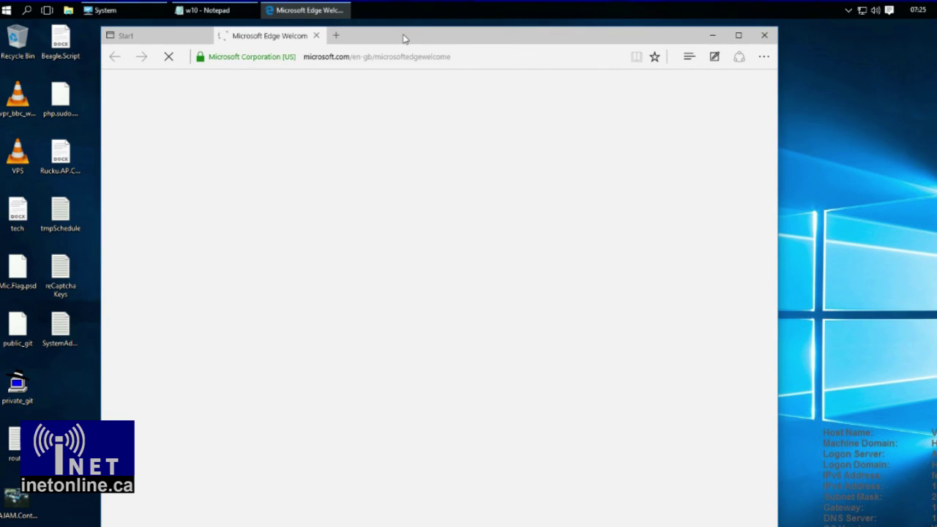
double_click(404, 35)
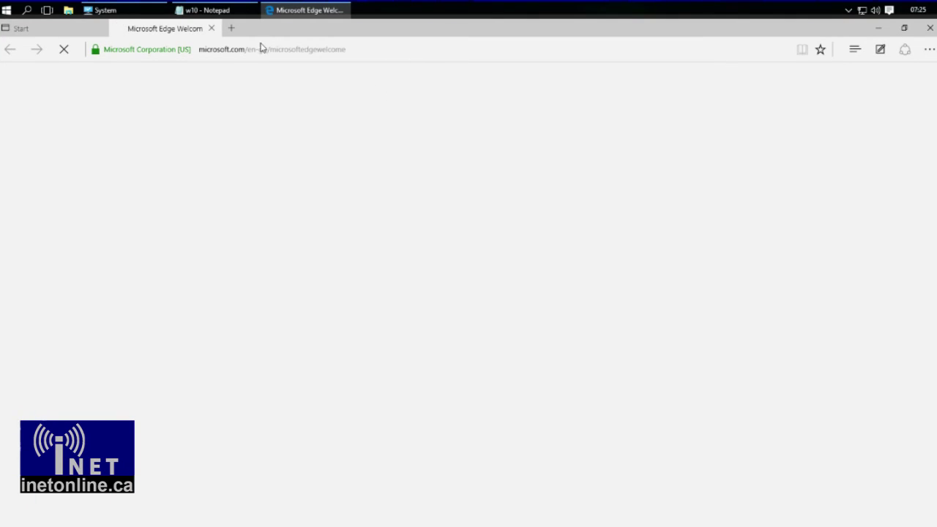
click(211, 29)
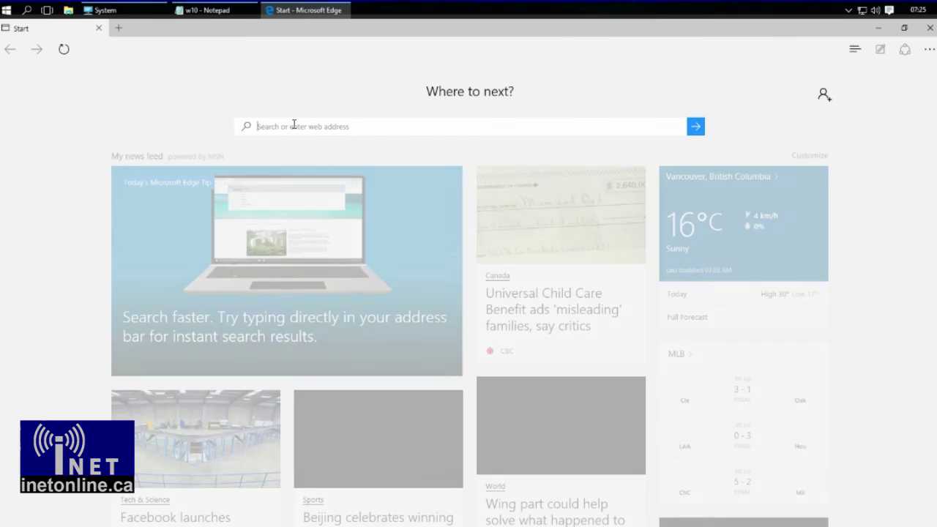
- Search Google for 'test'
click(293, 123)
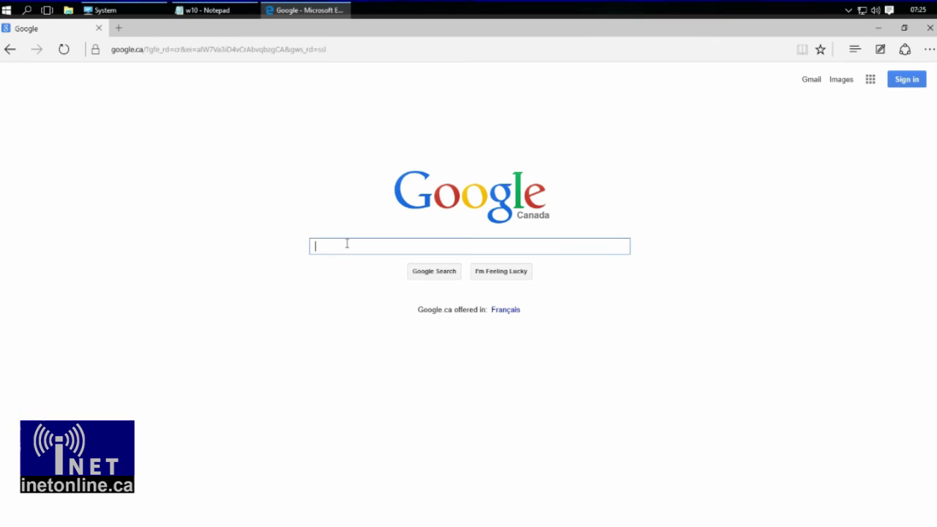
text(test)
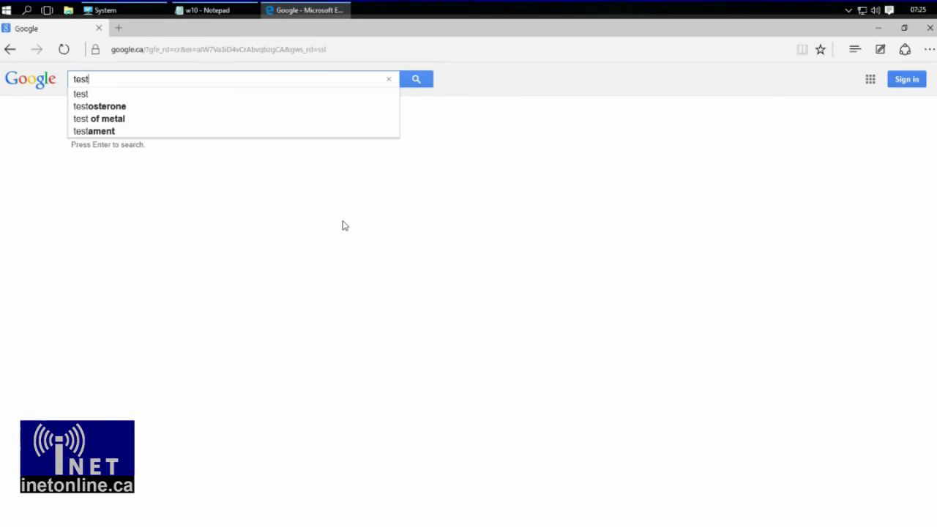
key(Return)
scroll(409, 289, down, 5)
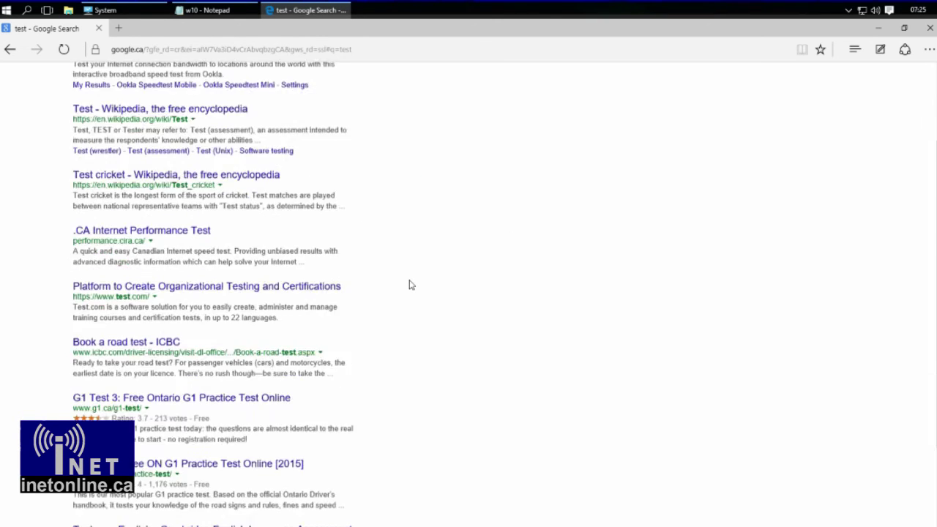
scroll(408, 286, up, 5)
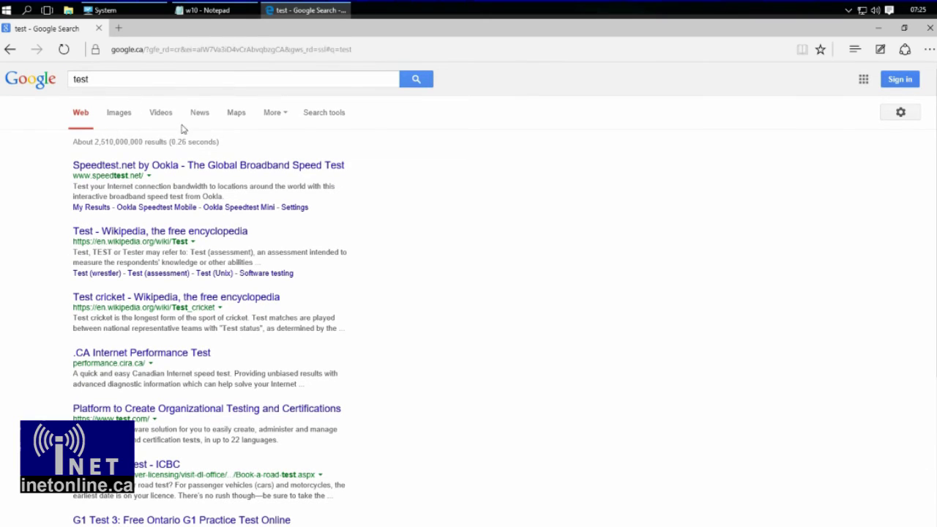
- Go to get.adobe.com/flashplayer, correcting the misspelled address
click(188, 49)
text(get)
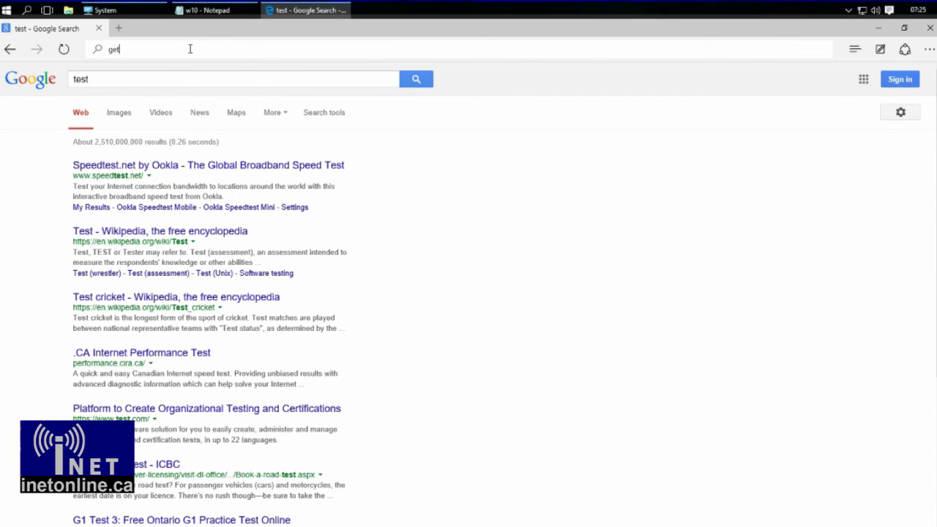
text(.adobe.com)
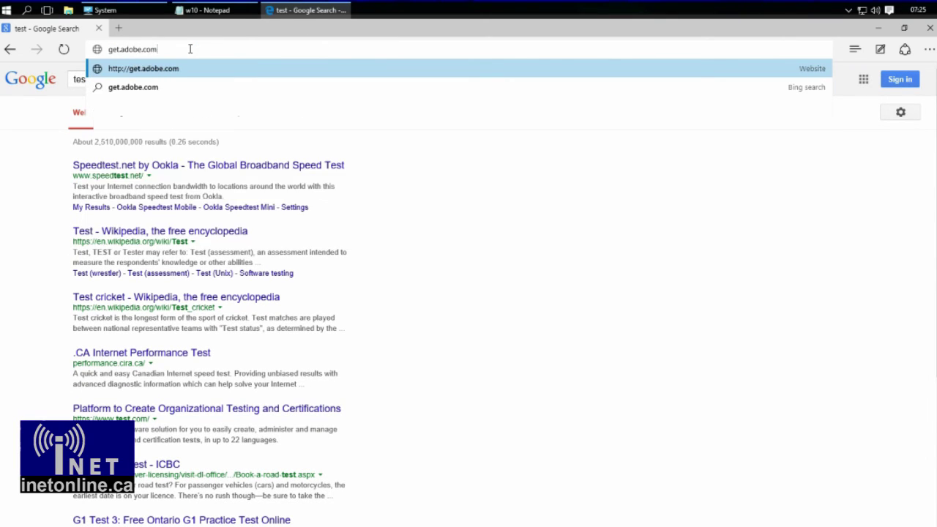
text(/flshplayer)
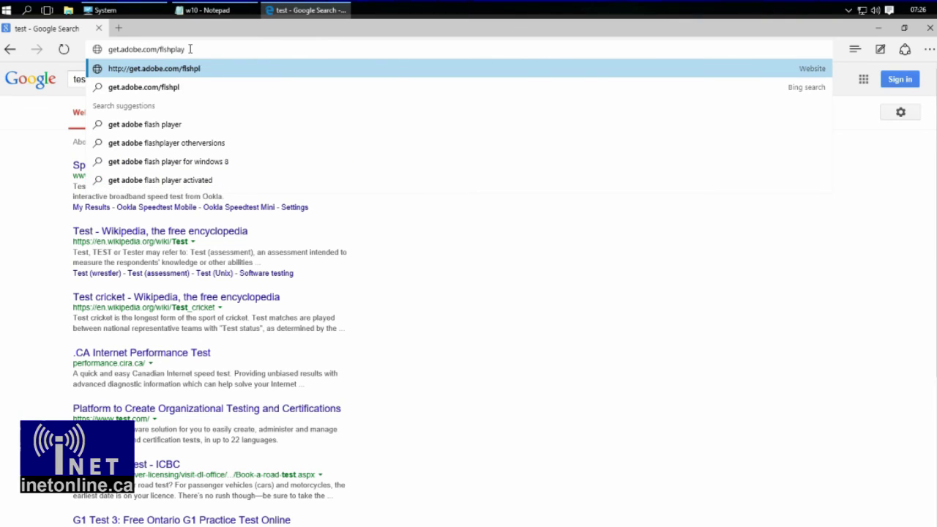
key(Return)
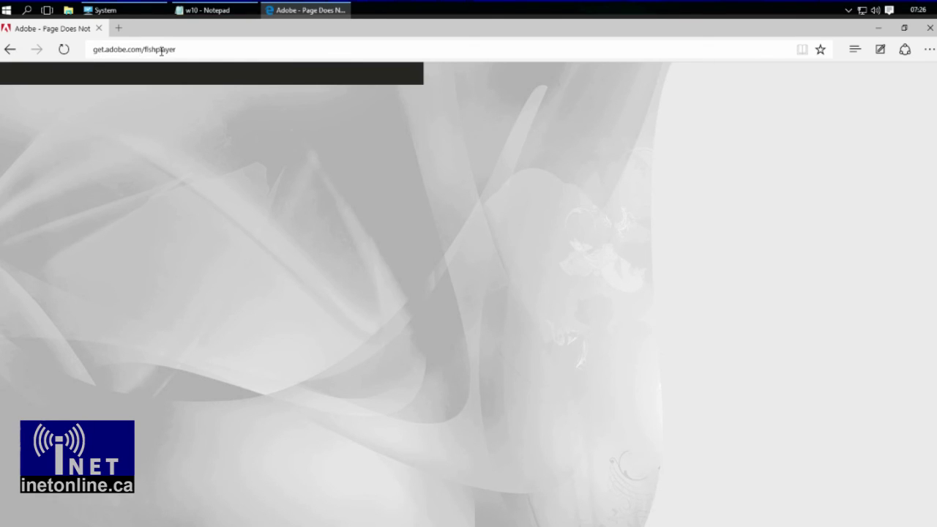
click(161, 50)
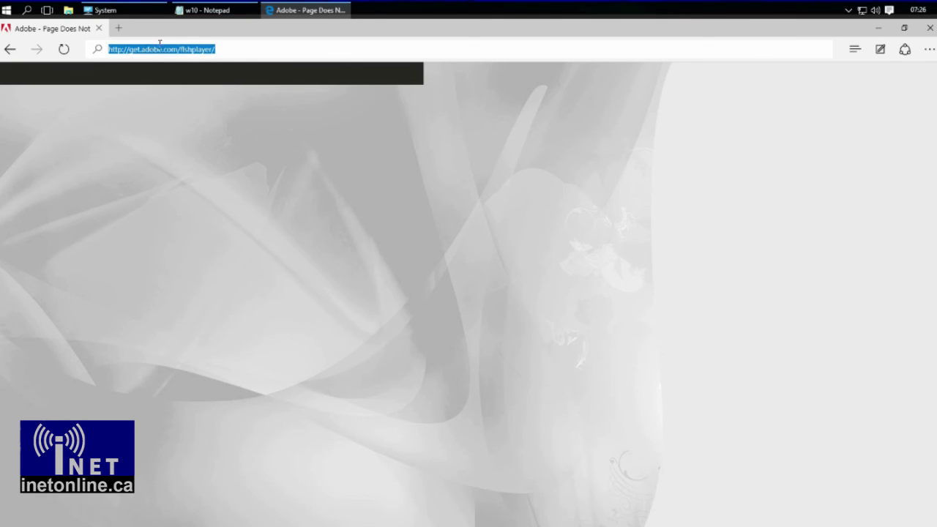
text(a)
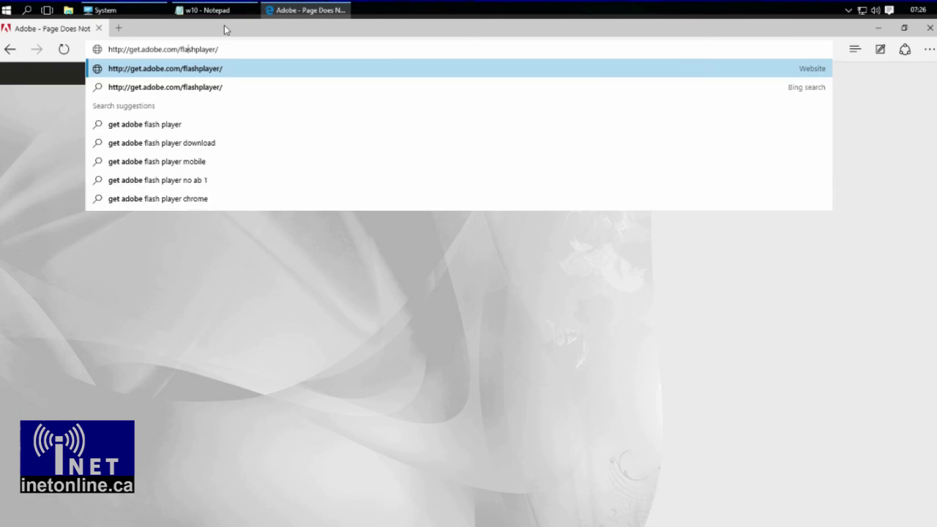
key(Return)
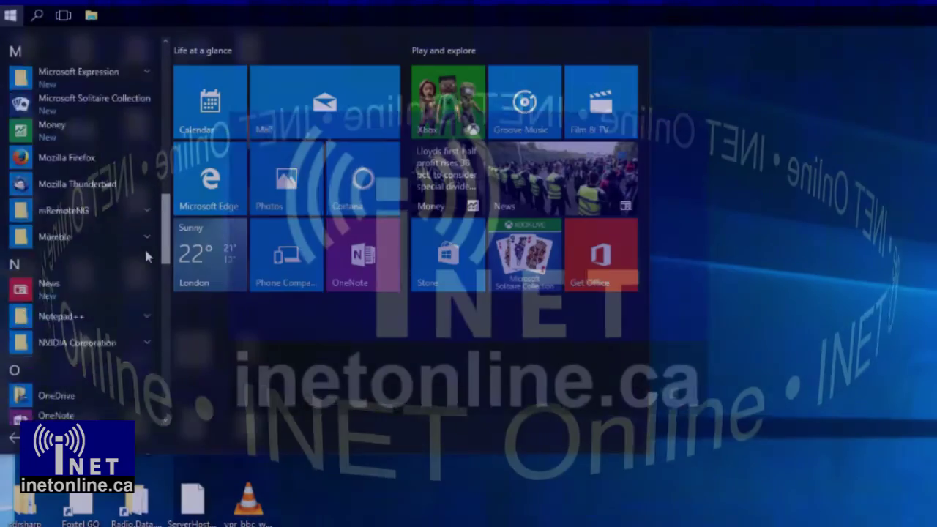
drag(145, 247, 170, 107)
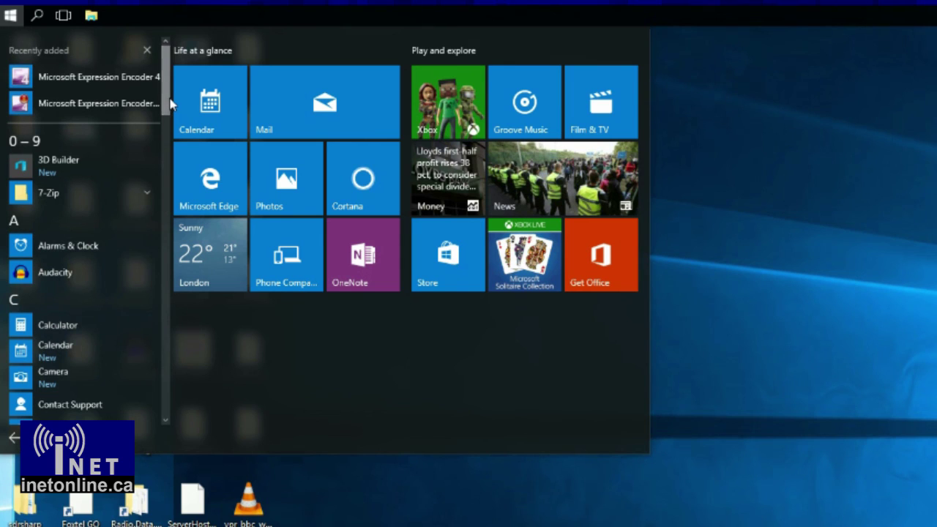
- Open the search panel's settings showing Cortana Off and the web results option
click(38, 15)
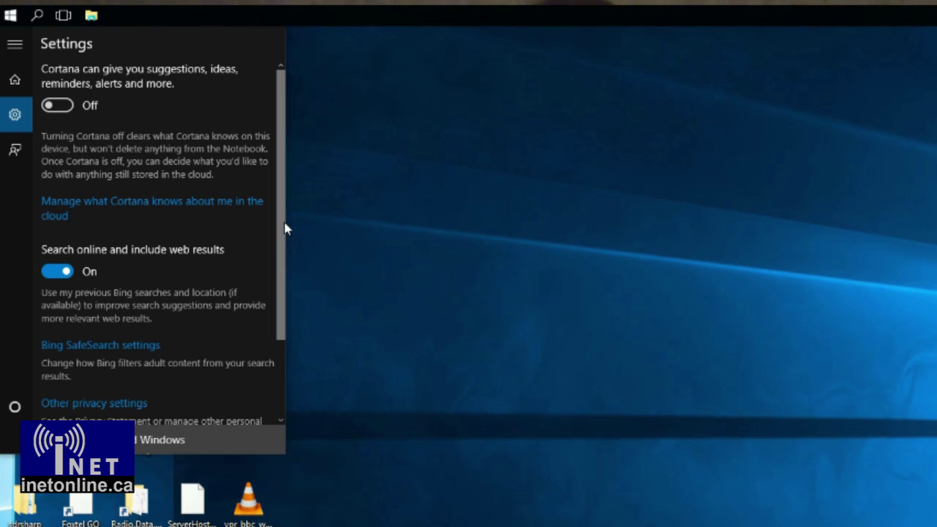
mouse_move(285, 226)
mouse_down()
mouse_move(286, 303)
mouse_move(286, 224)
mouse_up()
- Switch 'Search online and include web results' Off and set taskbar Search to Hidden
click(61, 273)
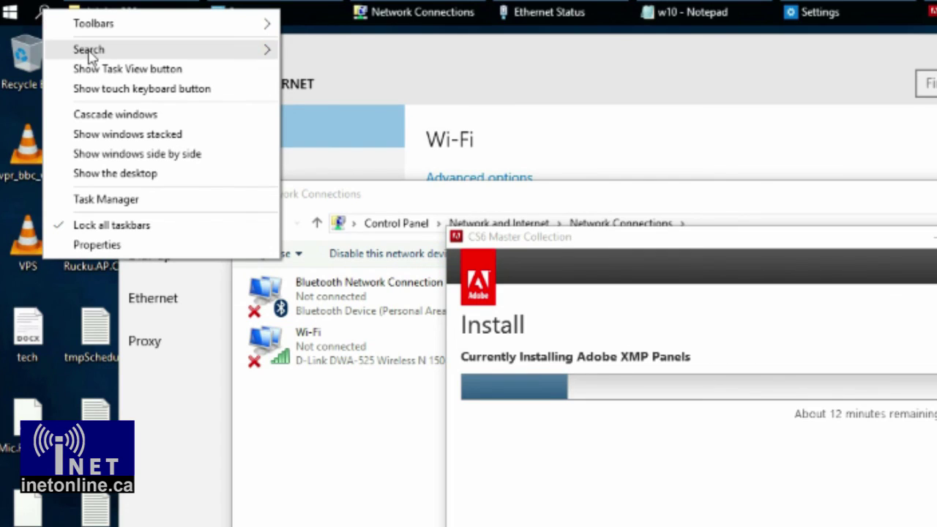
mouse_move(155, 52)
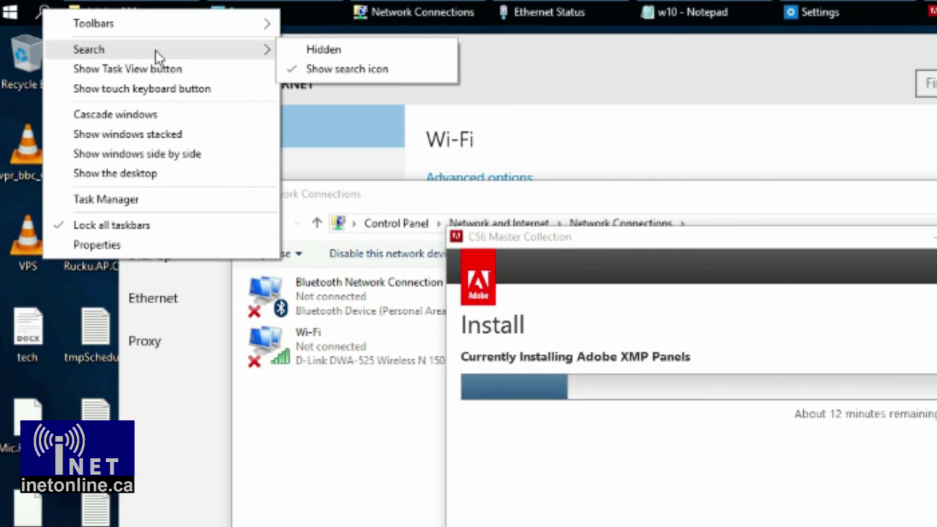
click(357, 53)
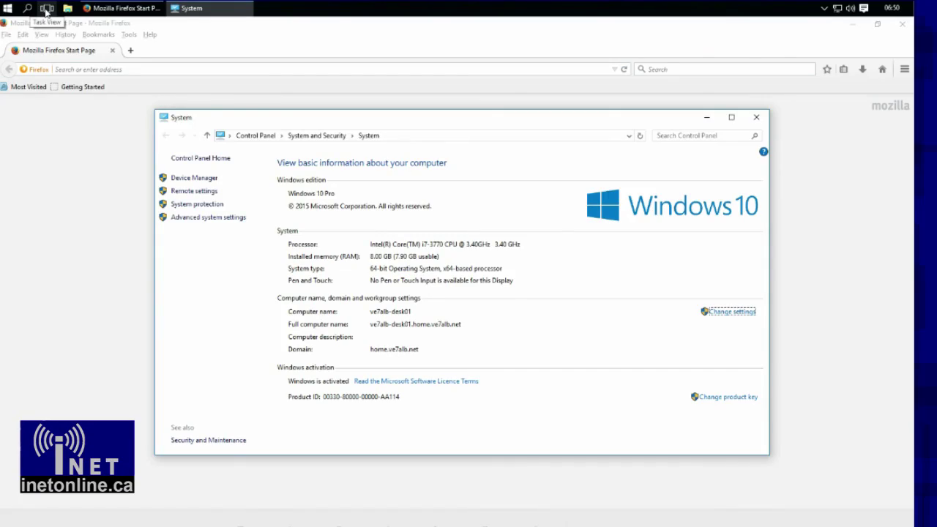
- Pick the System window in Task View, maximize it at the top edge, then drag it smaller
click(47, 9)
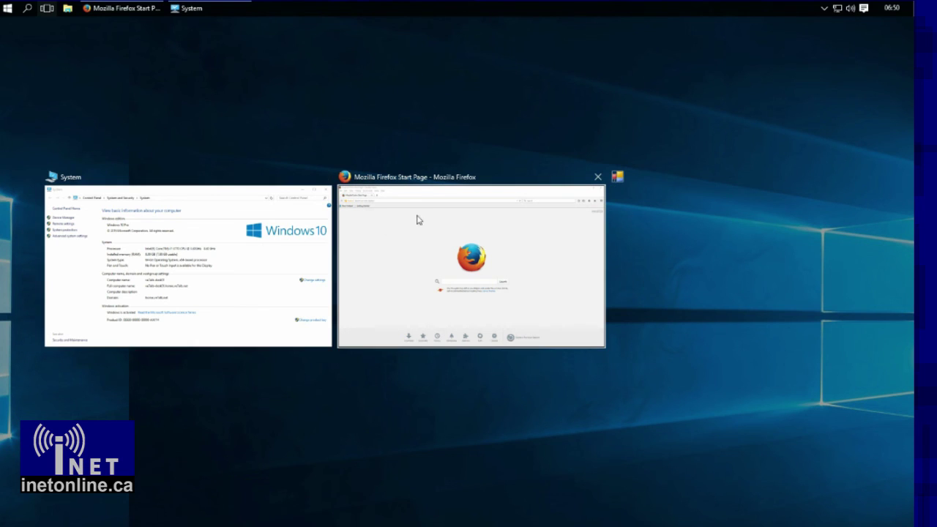
click(190, 234)
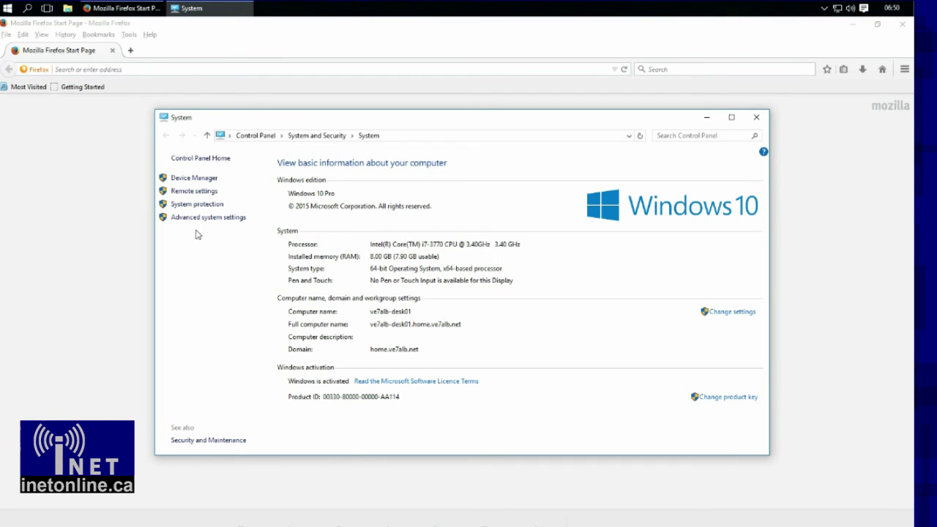
drag(230, 120, 285, 6)
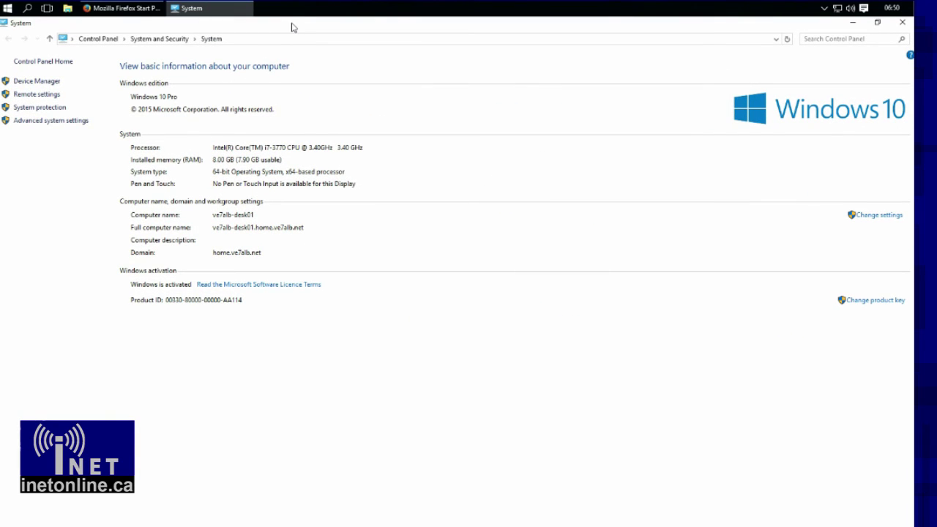
drag(291, 27, 342, 189)
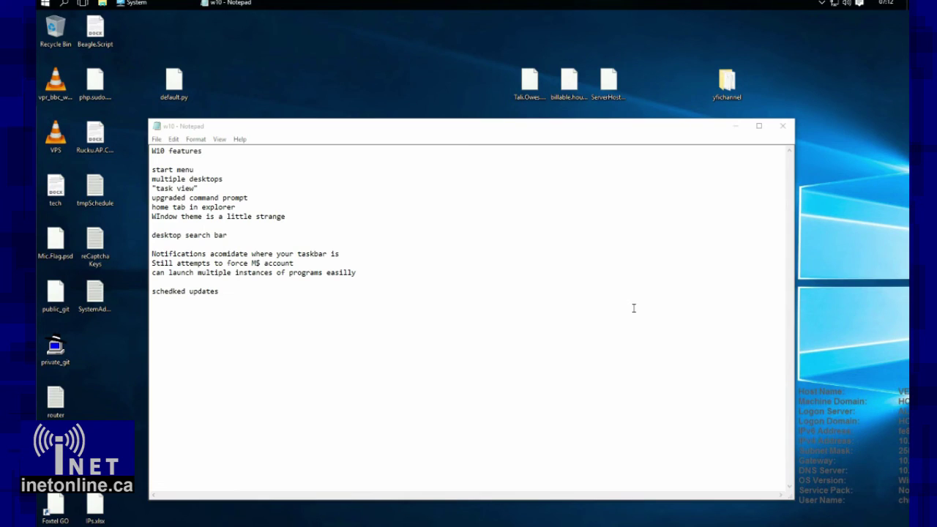
- Create Desktop 2, switch to it, and launch Remote Desktop Connection via 'rem'
click(82, 6)
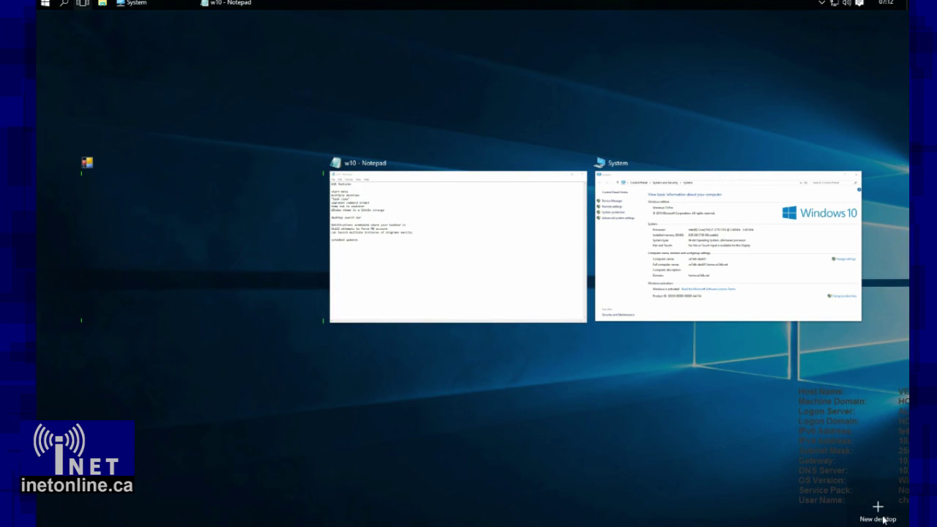
click(878, 509)
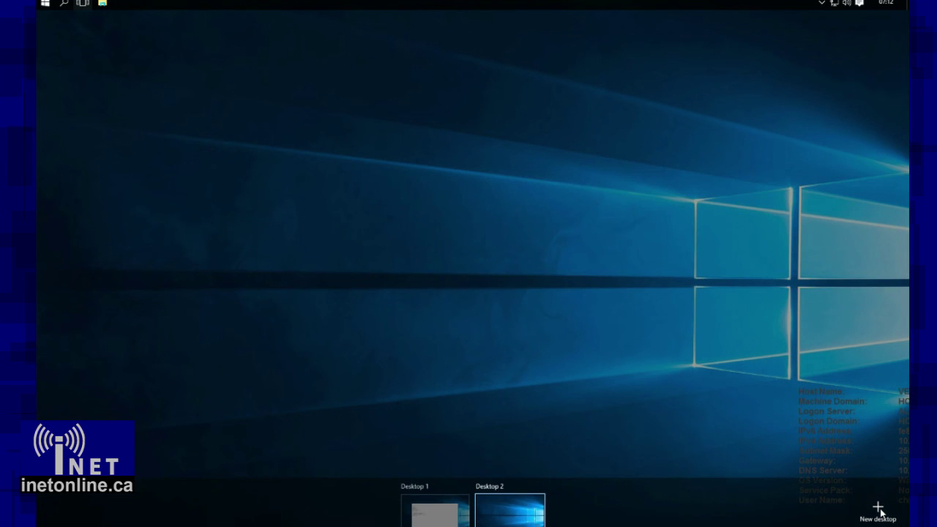
click(543, 363)
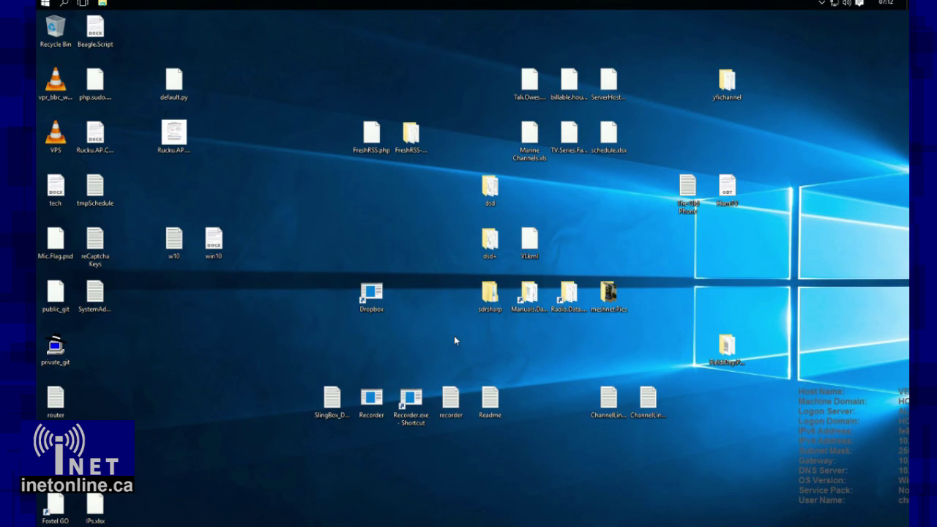
key(super)
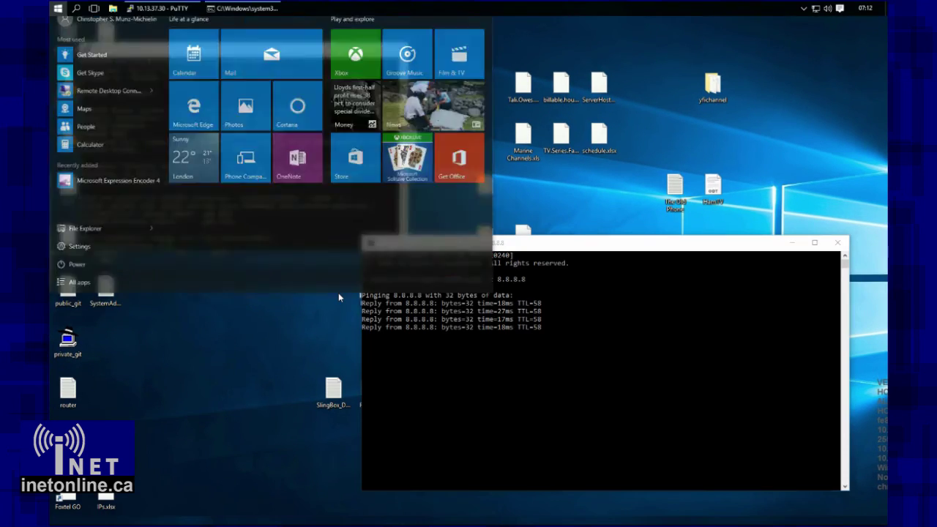
text(rem)
key(Return)
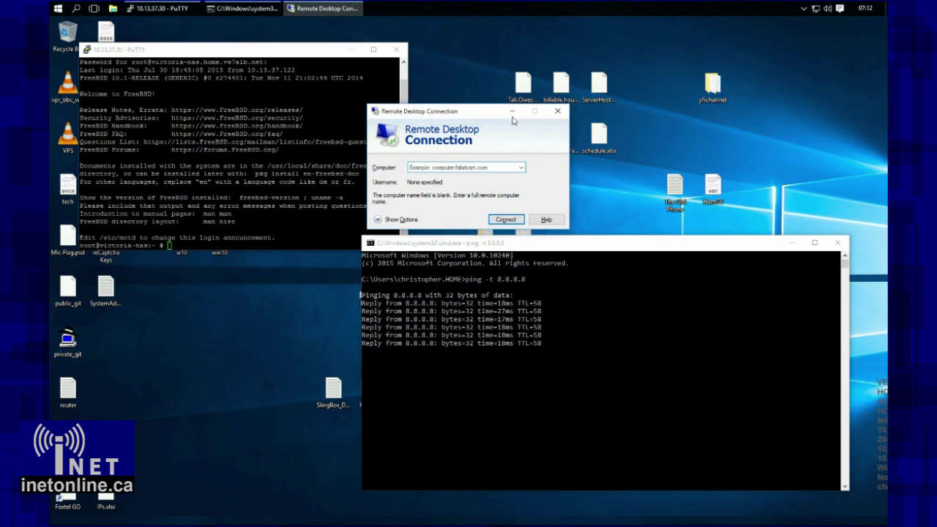
drag(486, 110, 563, 85)
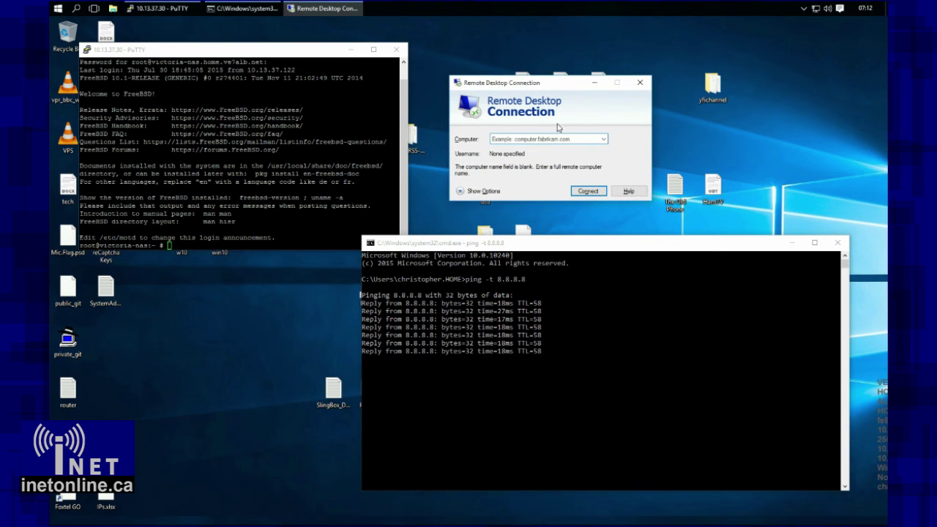
- Switch back to Desktop 1, then return to Desktop 2
click(94, 8)
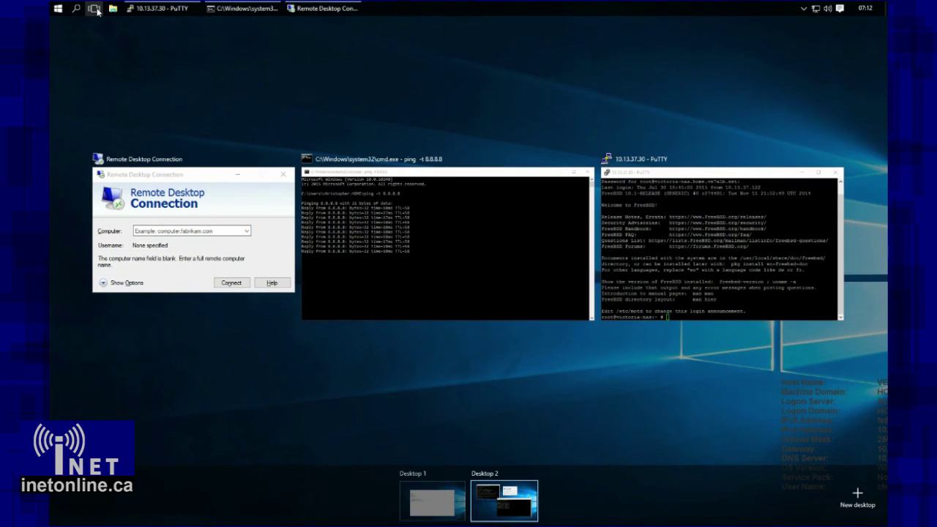
click(439, 495)
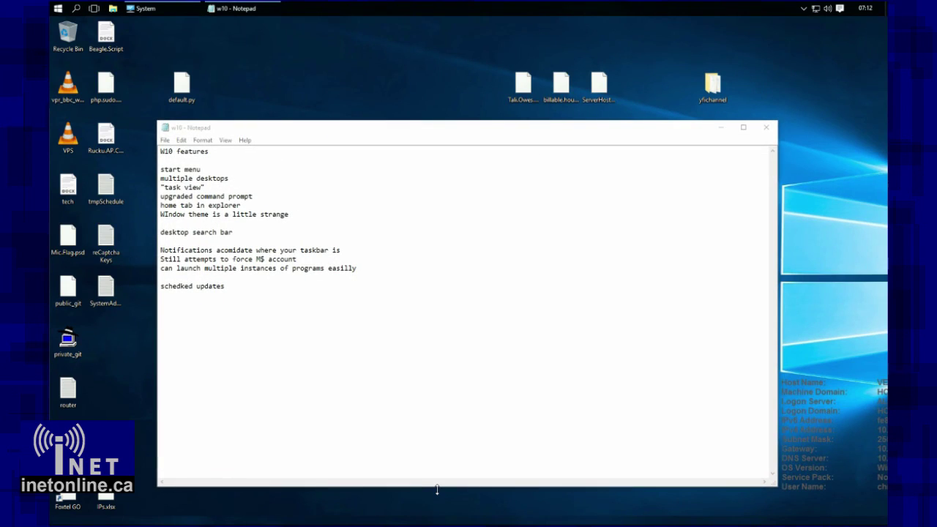
click(94, 8)
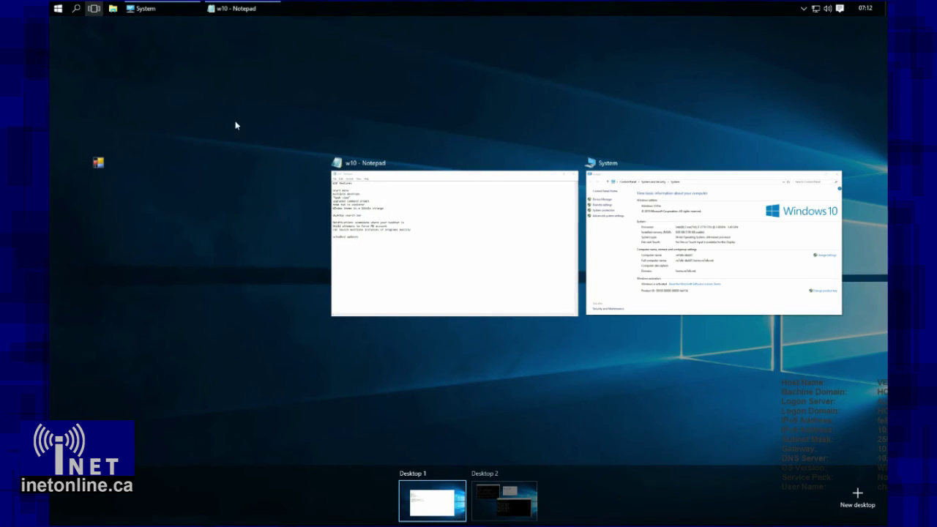
click(506, 496)
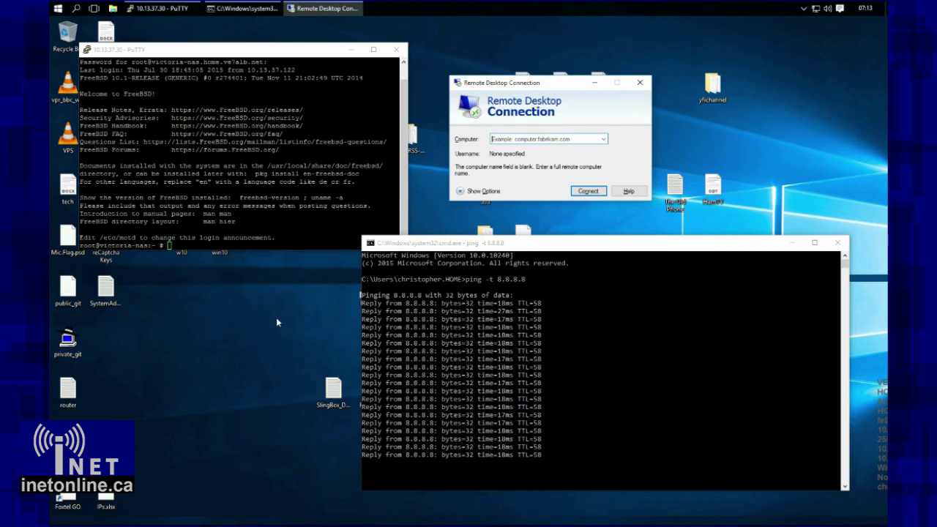
- Add new virtual desktops up to Desktop 15, then switch to Desktop 14
click(93, 8)
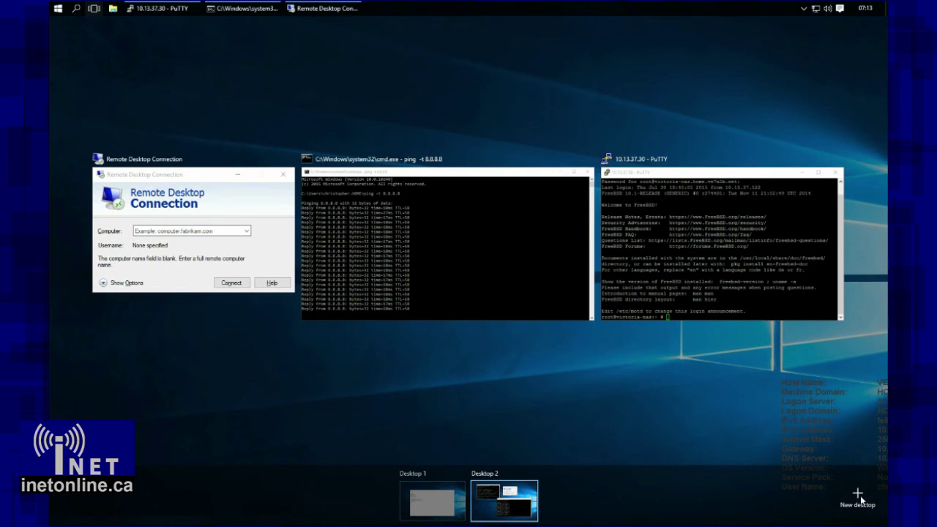
click(861, 505)
click(862, 505)
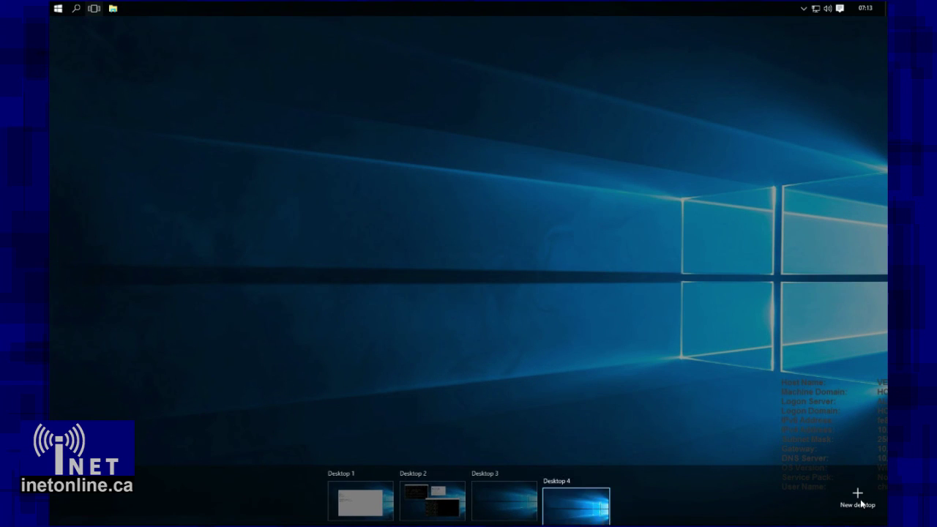
click(862, 504)
click(861, 504)
click(861, 504)
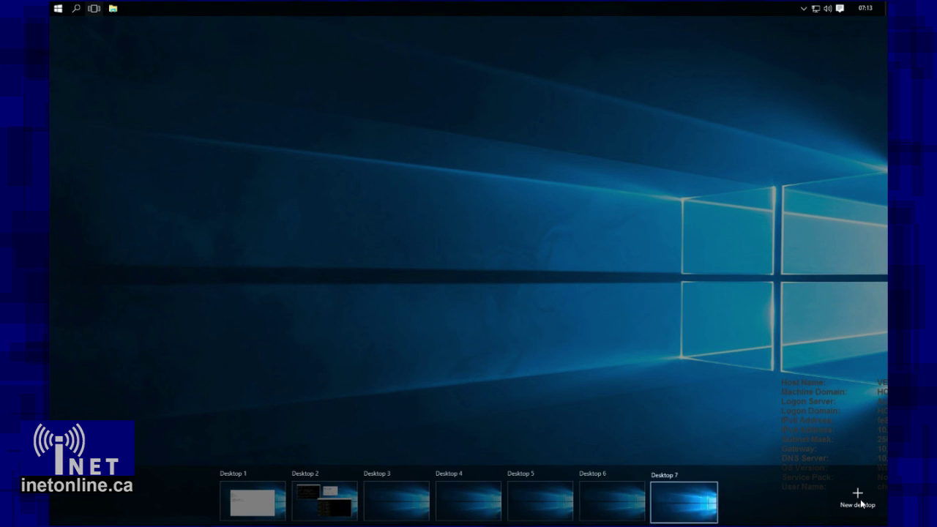
click(861, 504)
click(862, 505)
click(862, 504)
click(862, 505)
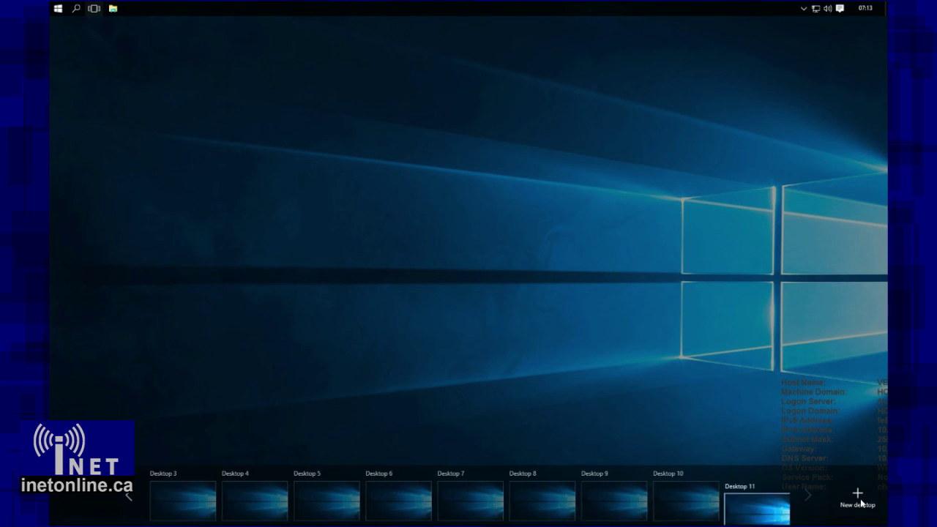
click(861, 504)
click(862, 504)
click(861, 504)
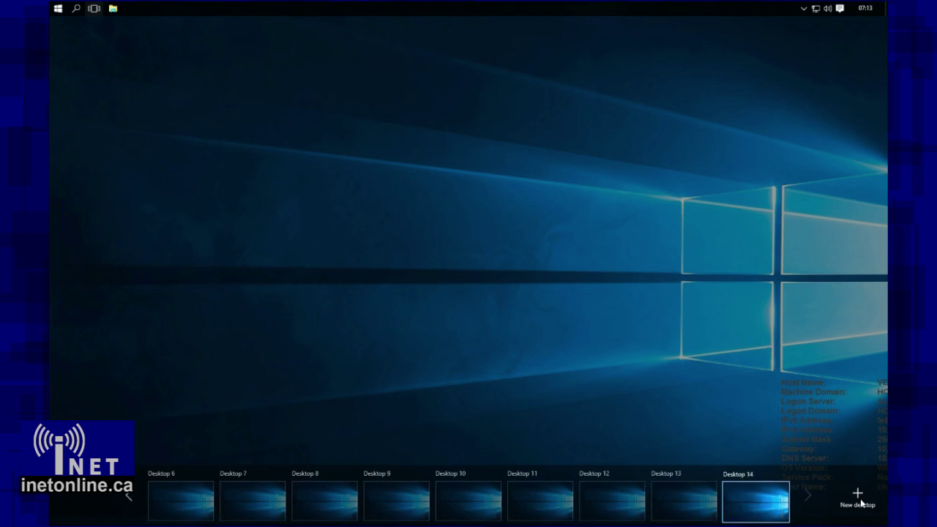
click(861, 504)
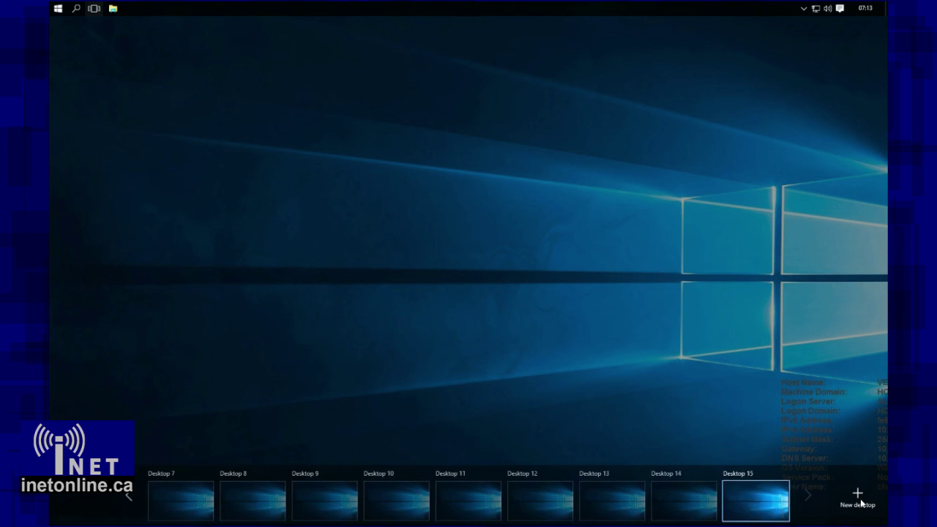
click(696, 508)
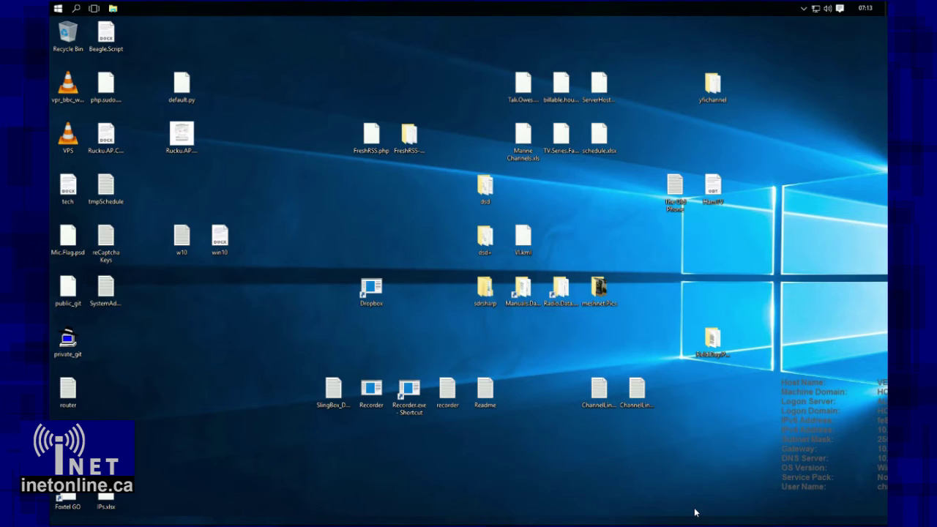
- Launch the Get Started and Maps apps from Start
click(60, 8)
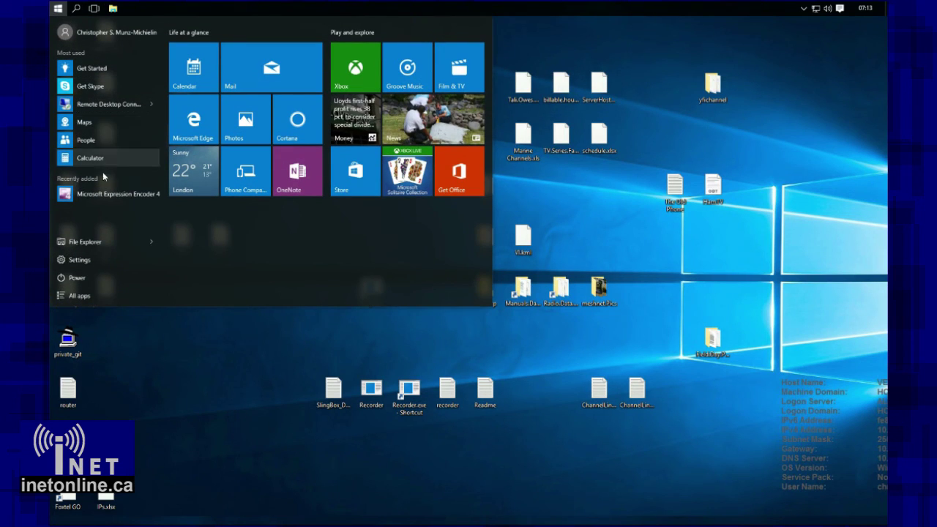
click(91, 68)
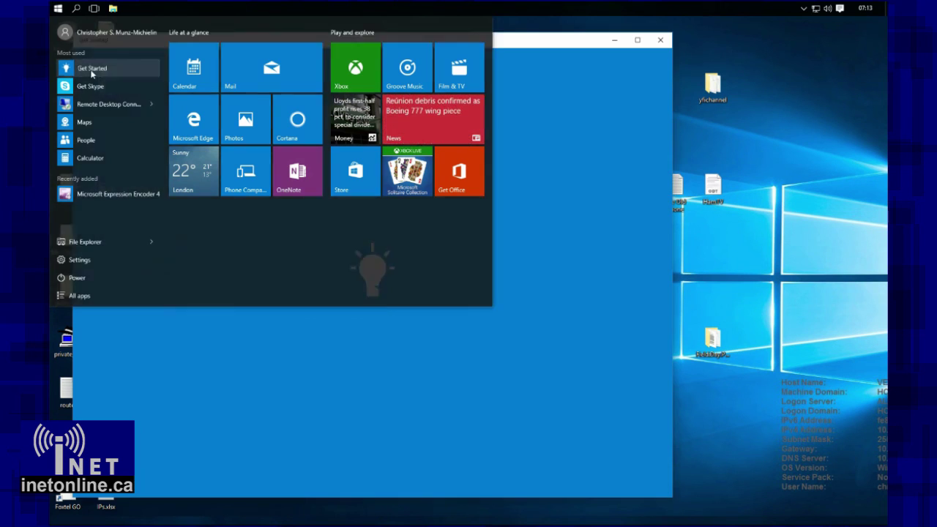
click(60, 9)
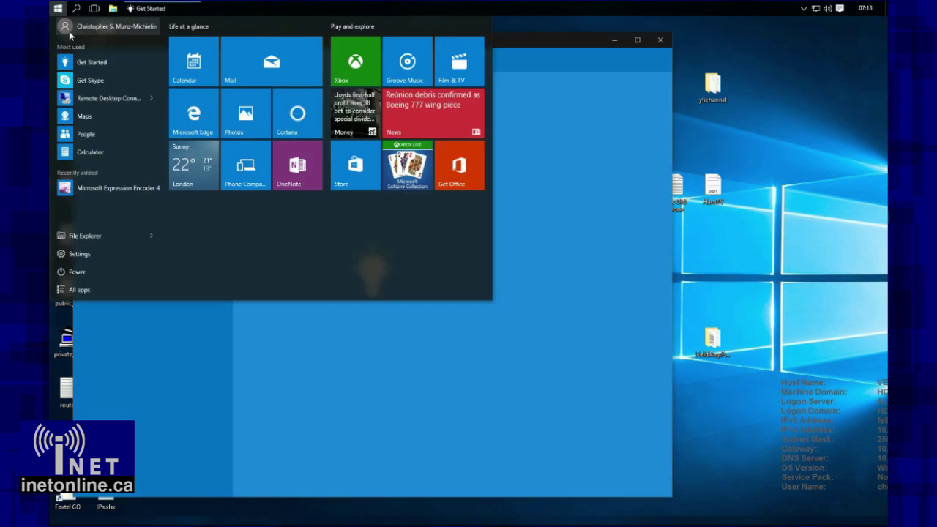
click(85, 122)
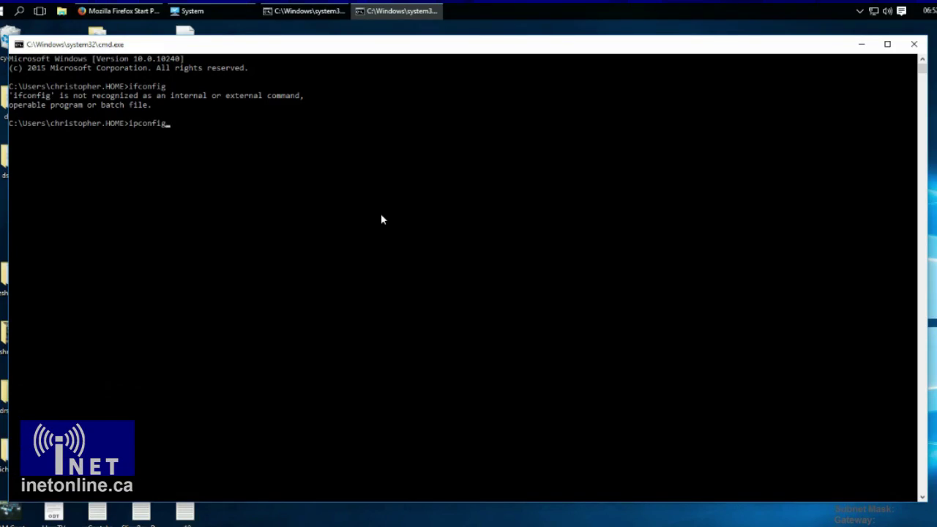
- Run ipconfig and select the Ethernet adapter output (IPv4 10.13.37.122, gateway 10.13.37.4)
text(pconfig)
key(Return)
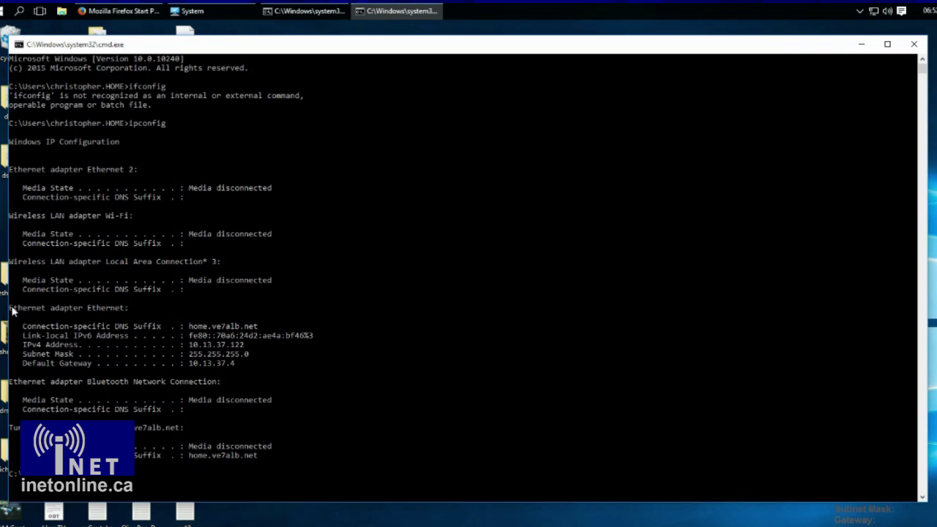
drag(12, 310, 40, 348)
- Copy the Ethernet adapter lines, start Notepad++ from a 'note' search, and paste them into a new tab
key(Return)
key(super)
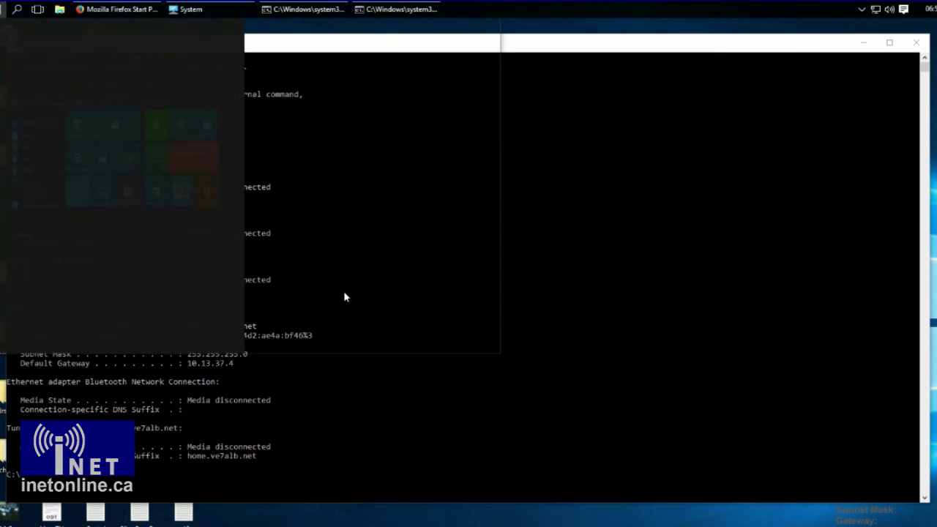
text(note)
key(Down)
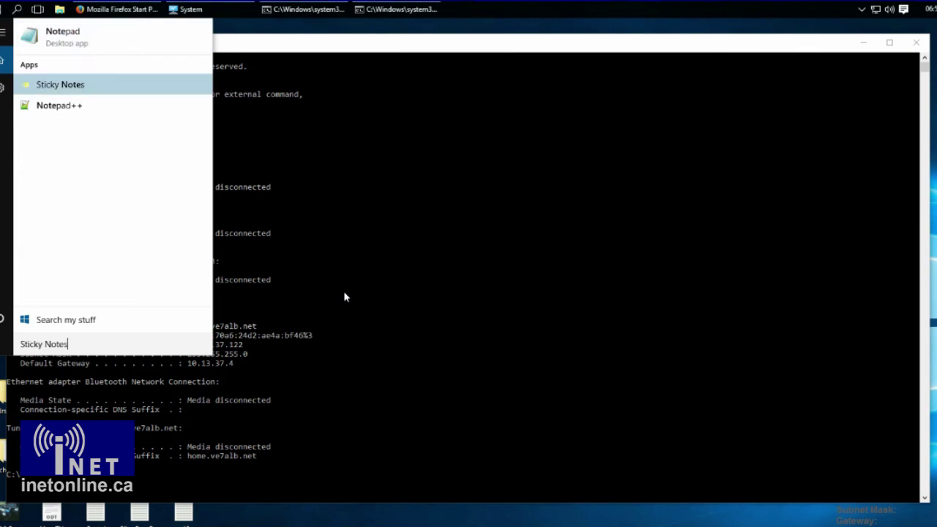
key(Down)
key(Return)
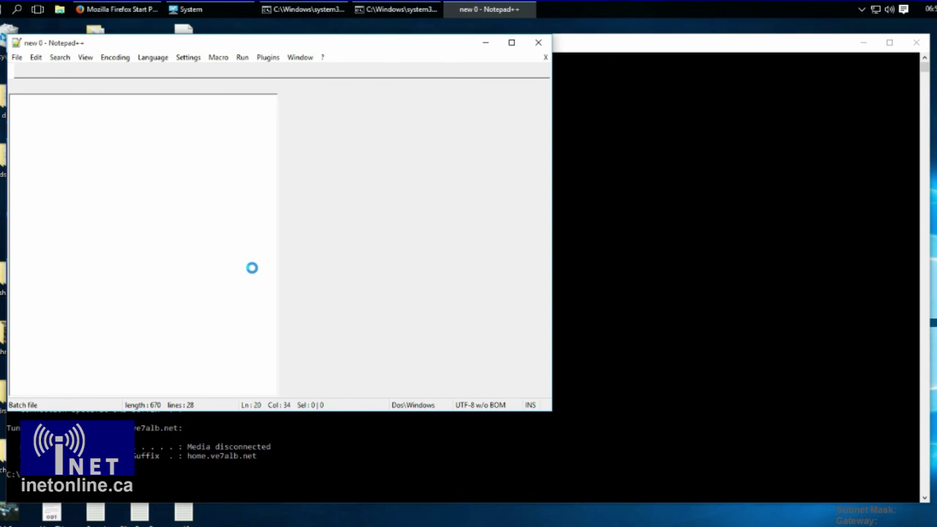
key(ctrl+n)
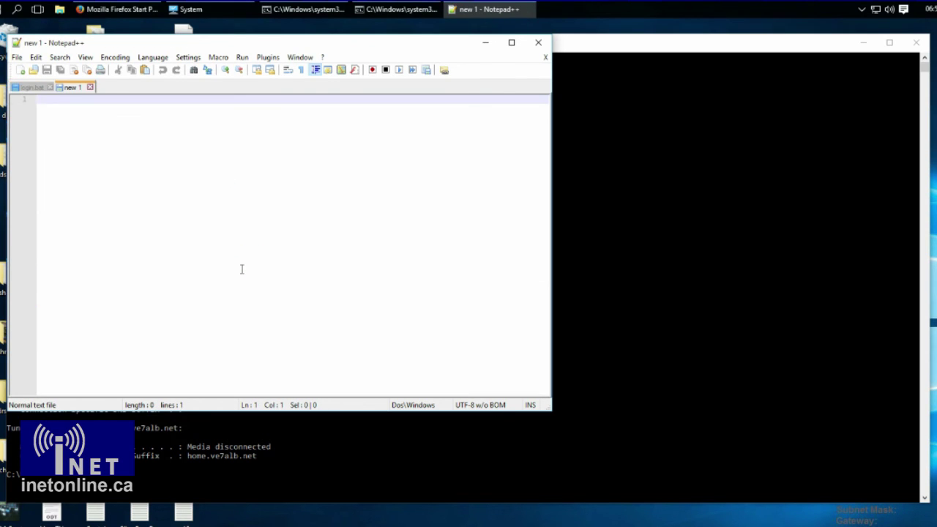
text(Ethernet adapter Ethernet:     Connection-specific DNS Suffix  . : home.ve7alb.net    Link-local IPv6 Address . . . . . : fe80::70a6:24d2:ae4a:bf46%3    IPv4 Address. . . . . . . . . . . : 10.13.37.122    Subnet Mask . . . . . . . . . . . : 255.255.255.0    Default Gateway . . . . . . . . . : 10.13.37.4)
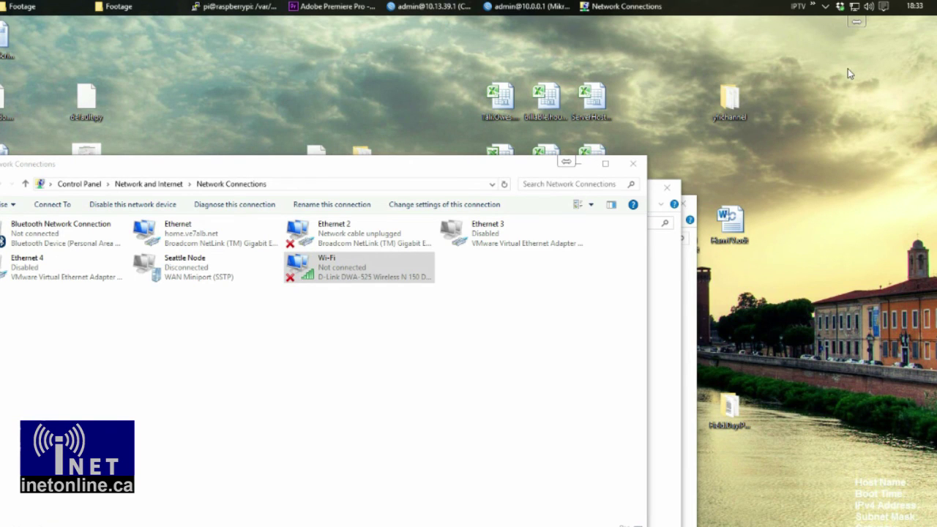
- Expand and dismiss the Security and Maintenance notification in the Action Centre
click(883, 7)
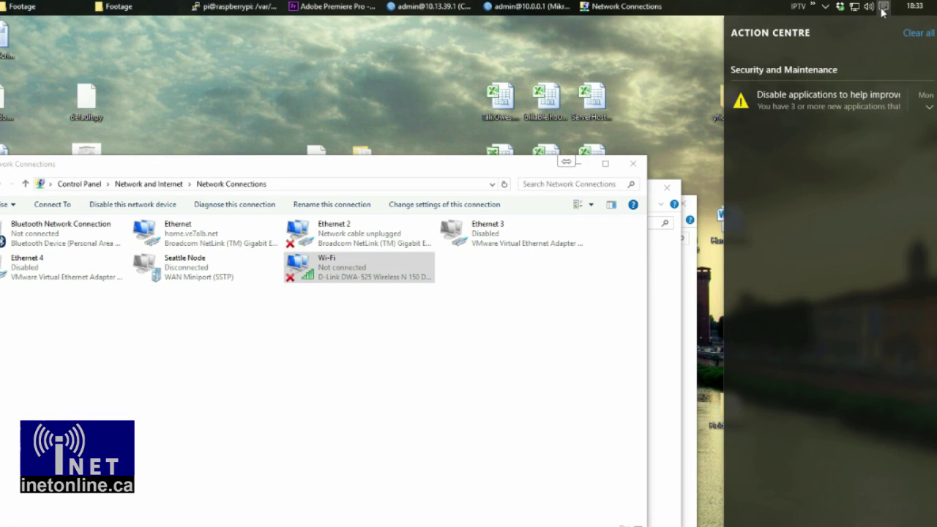
click(930, 109)
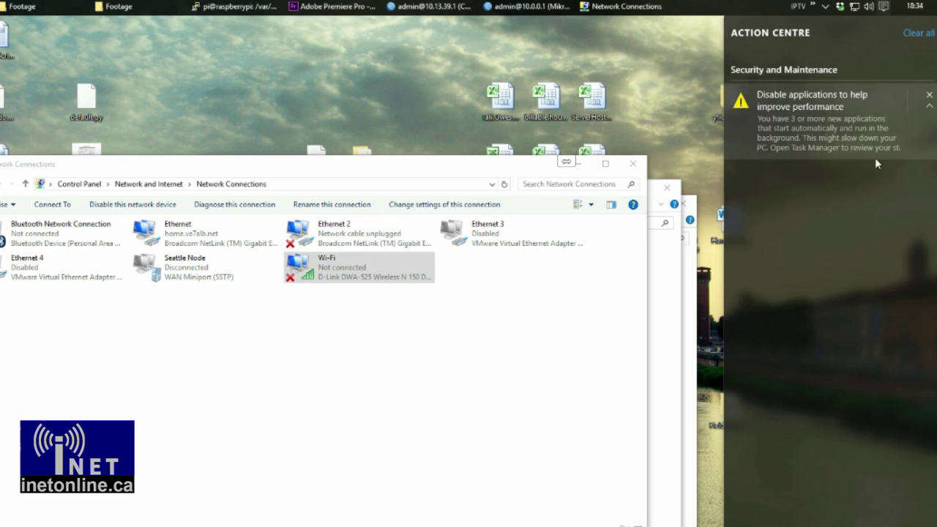
click(930, 97)
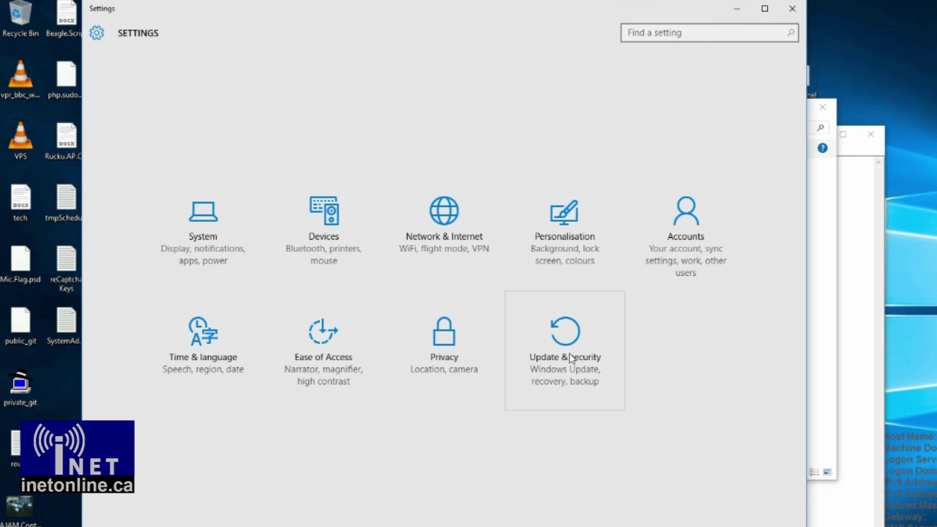
- Look at the System settings page, then the Network & Internet adapter list
click(244, 232)
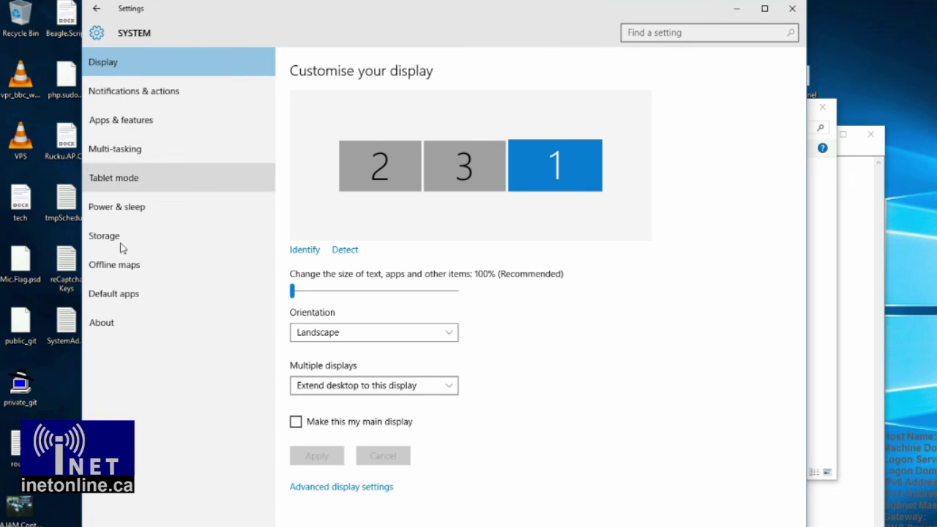
click(98, 12)
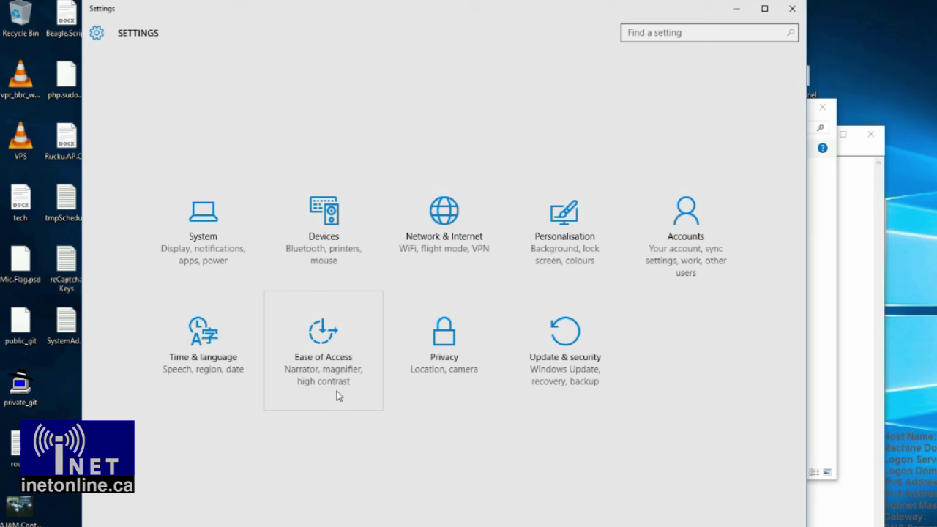
click(483, 221)
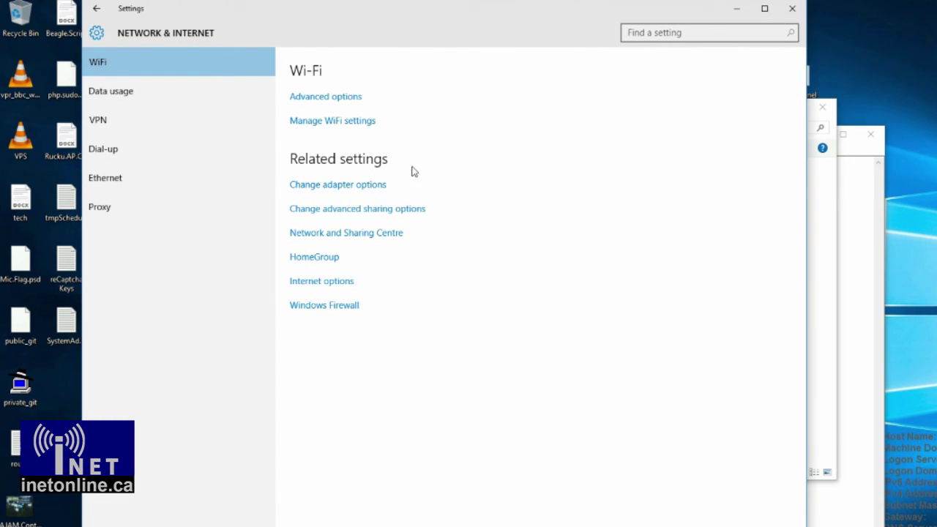
click(332, 187)
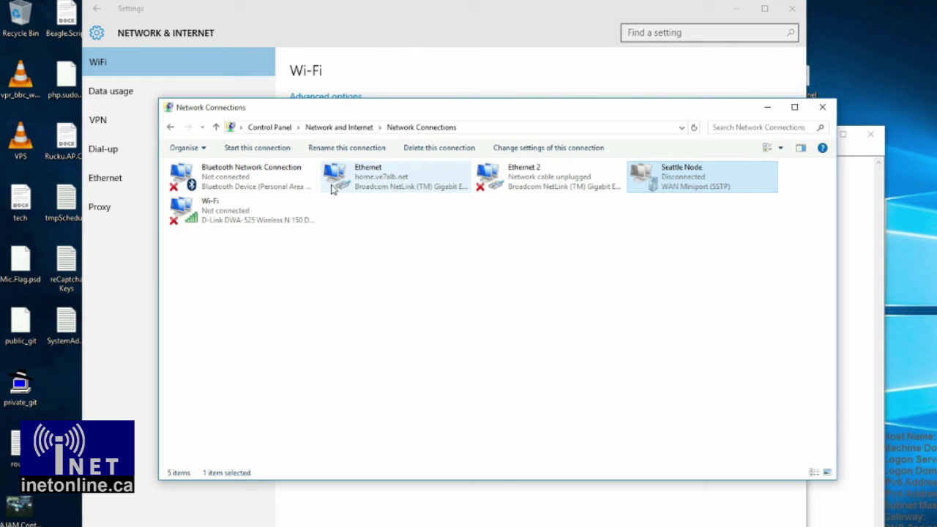
click(822, 107)
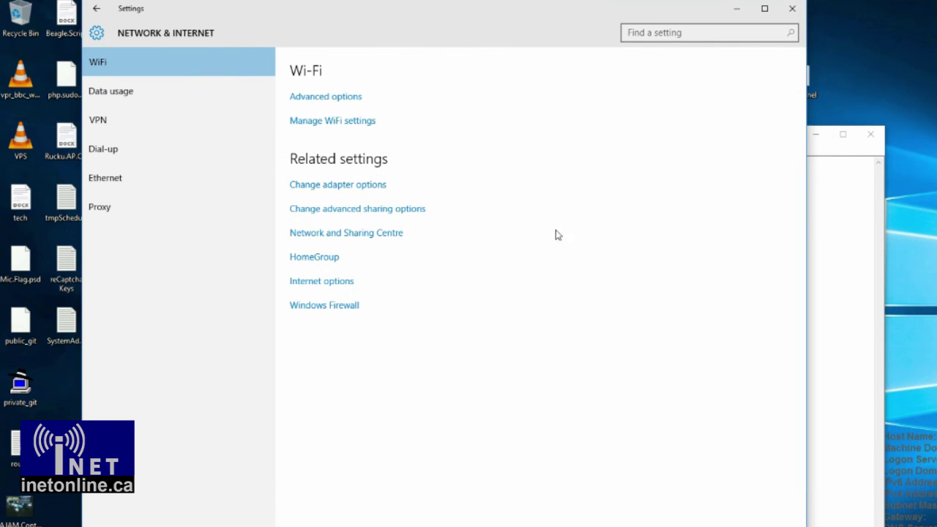
- Check Internet Properties, then select the Bluetooth, Wi-Fi, Ethernet and Ethernet 2 adapters in Network Connections
click(326, 284)
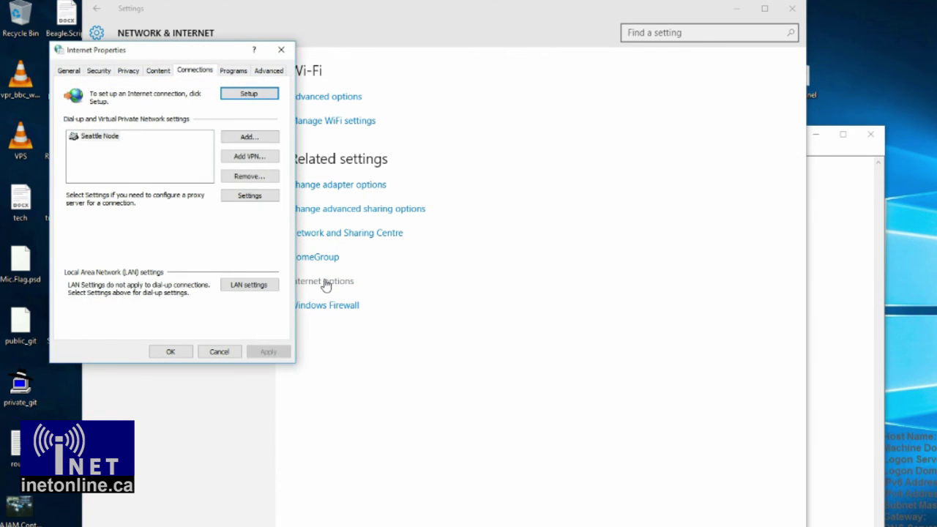
click(278, 52)
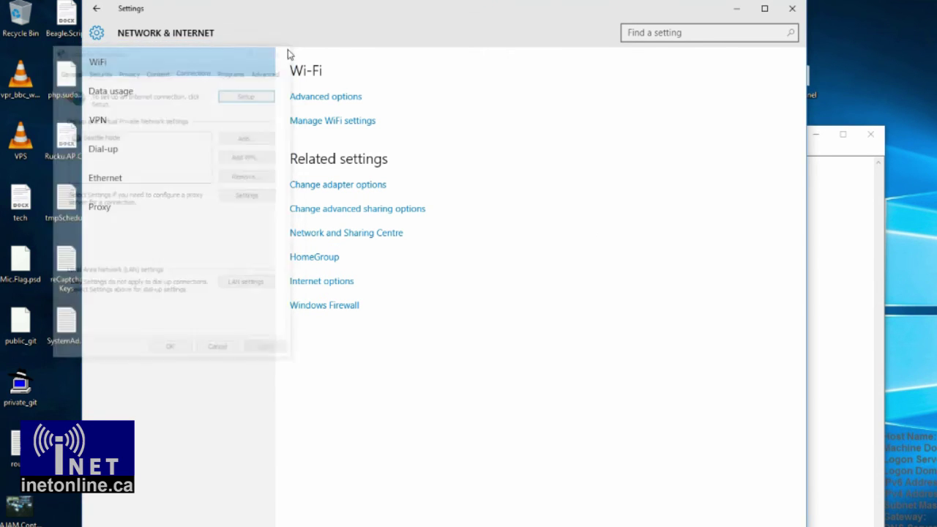
click(352, 188)
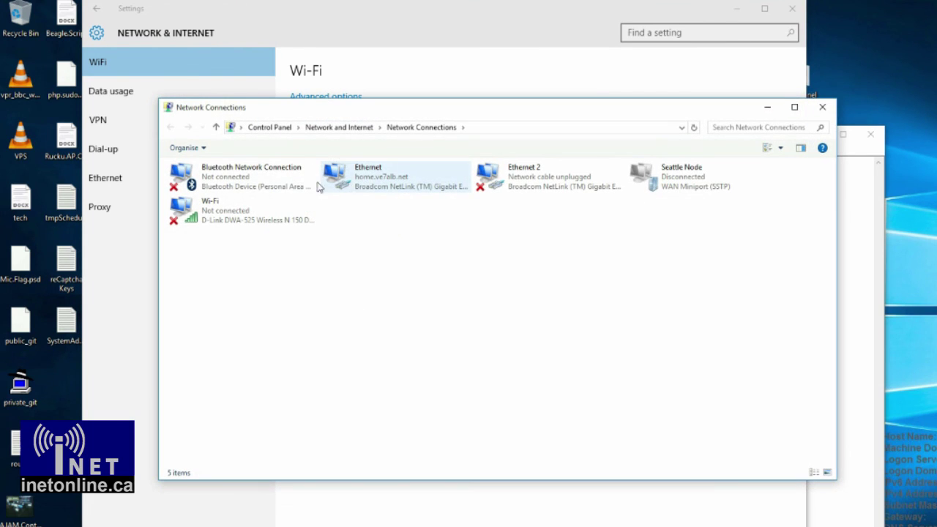
click(258, 188)
click(249, 211)
click(388, 187)
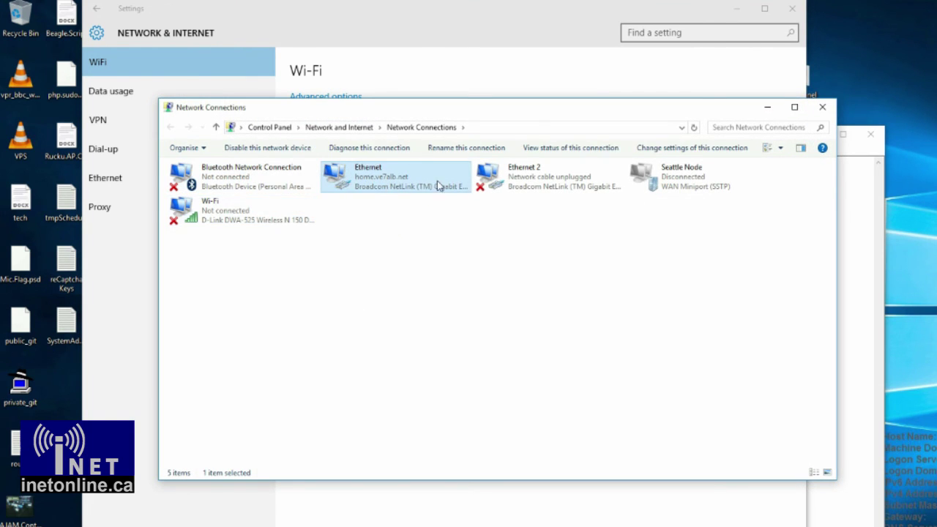
click(533, 184)
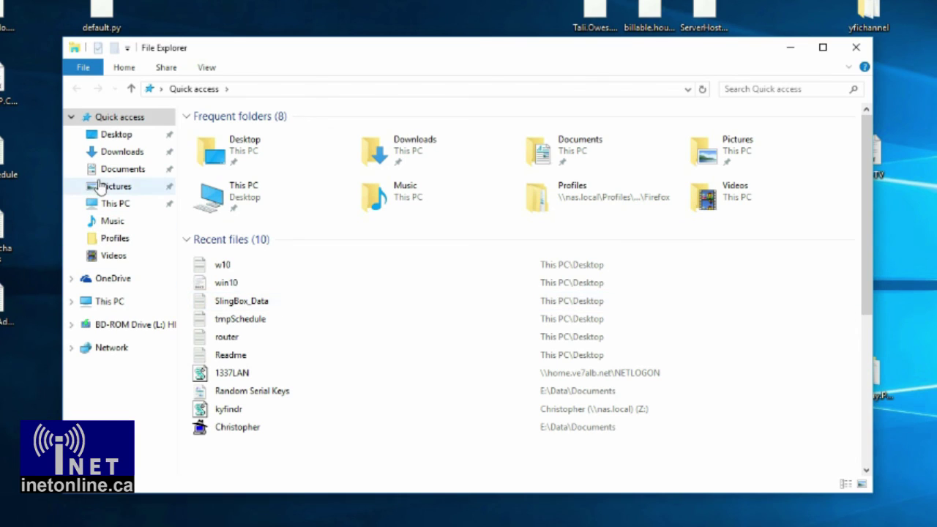
- Pin Local (D:) to Quick access, add a This PC desktop link, and expand Recent files
click(72, 302)
drag(113, 337, 332, 228)
drag(245, 199, 201, 182)
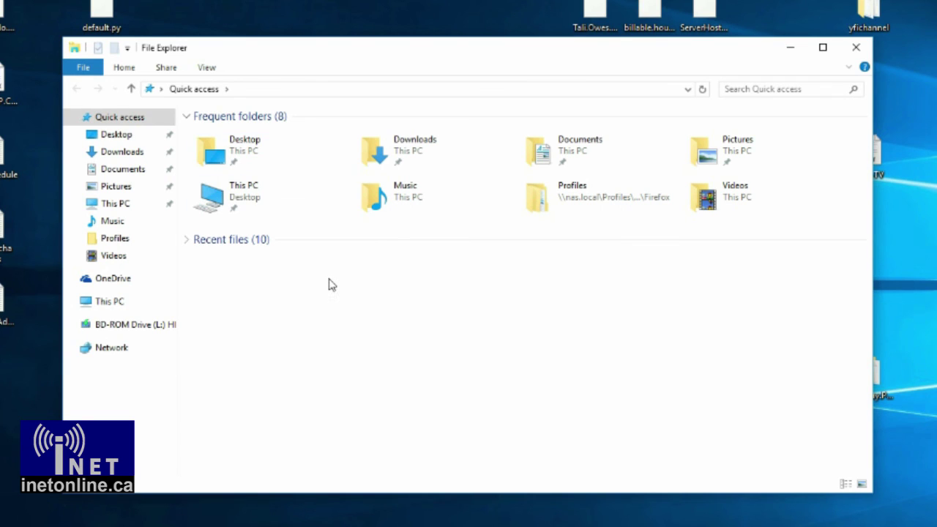
click(186, 240)
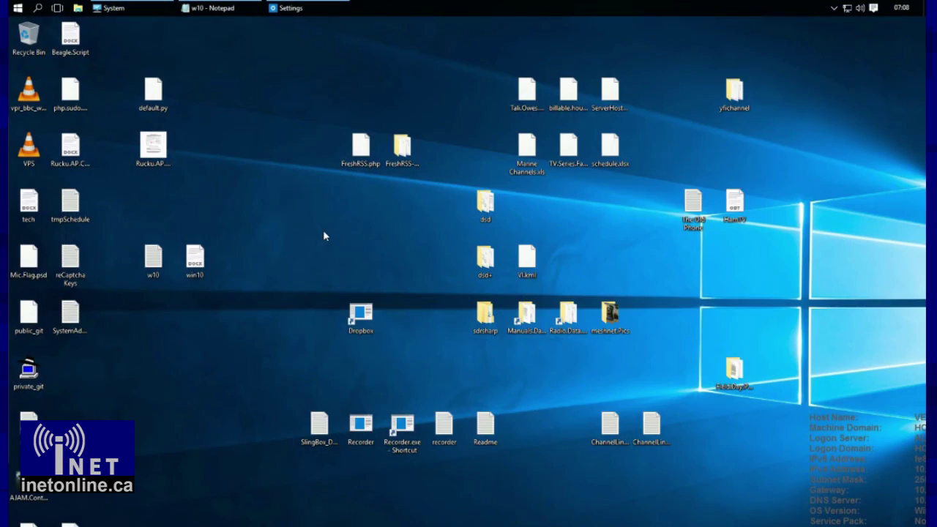
- Launch three PuTTY Configuration windows by searching Start for 'putty'
key(super)
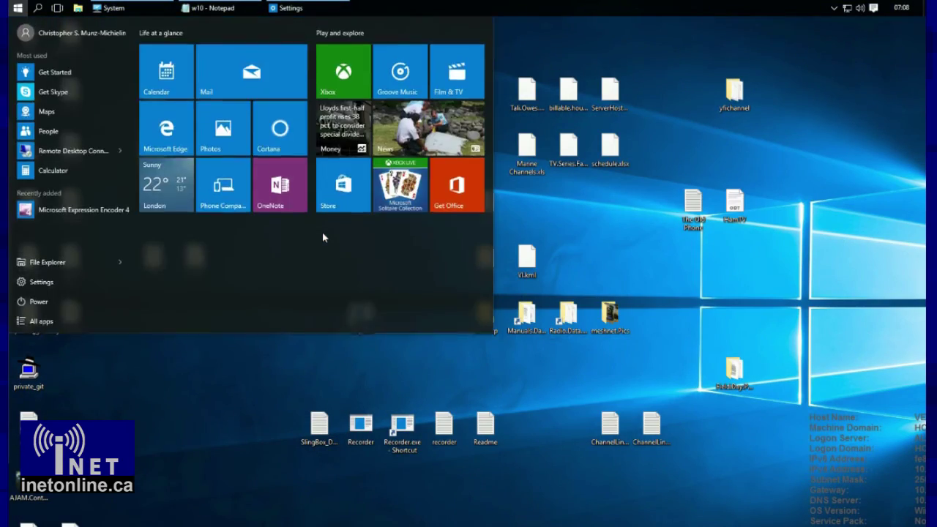
text(putty)
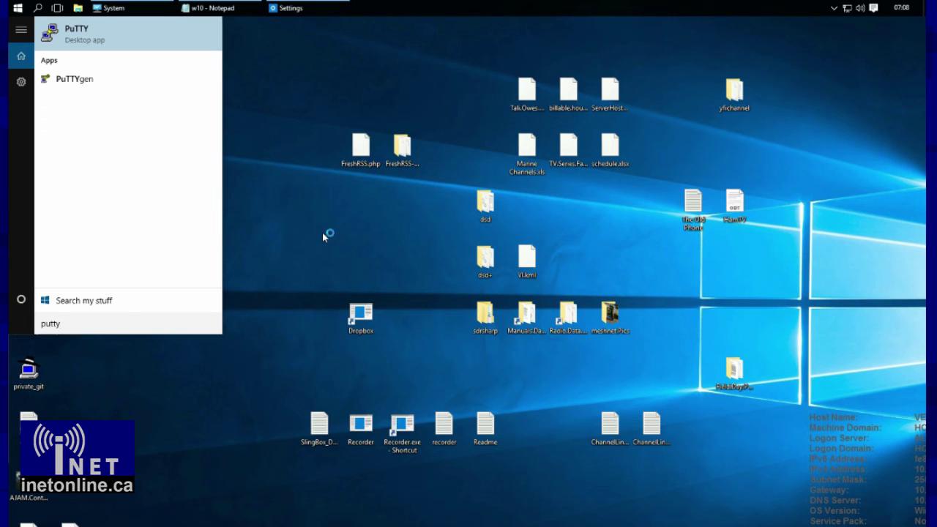
key(Return)
key(super)
text(putty)
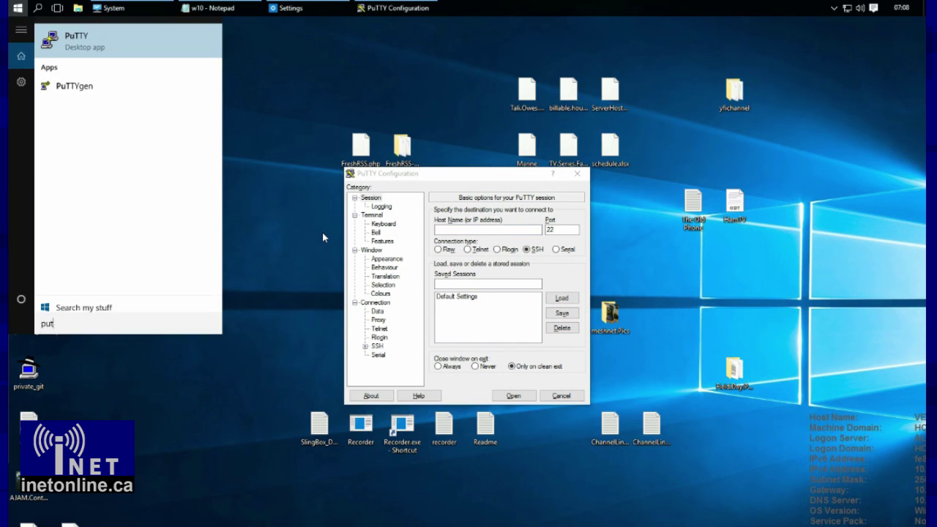
key(Return)
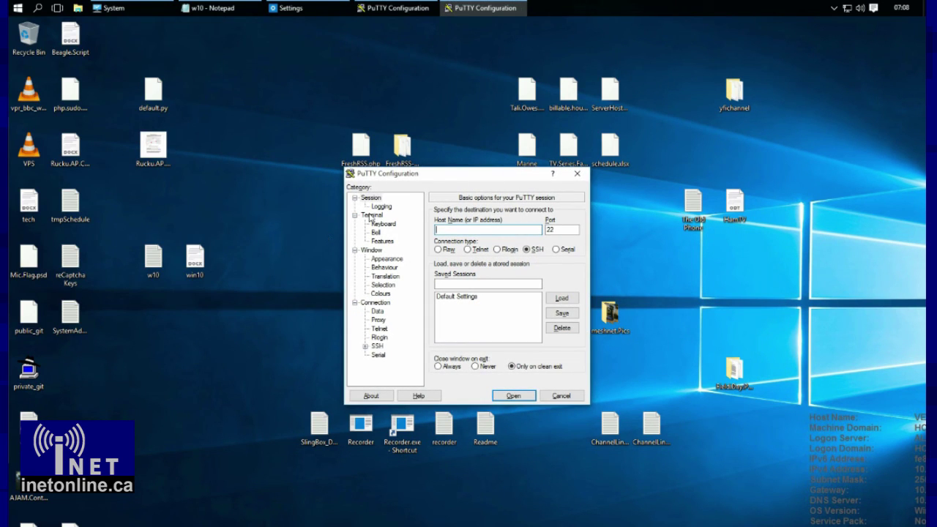
key(super)
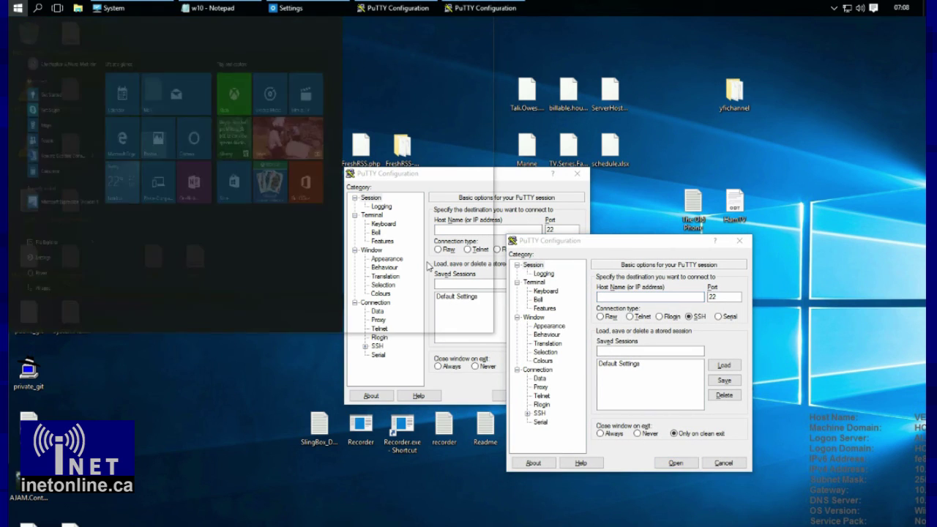
text(putty)
key(Return)
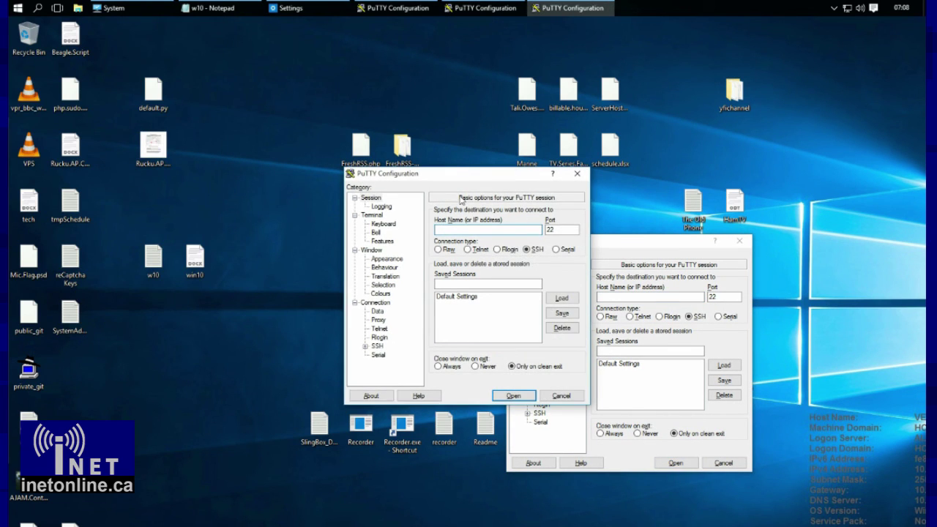
- Launch two Remote Desktop Connection windows and place one upper right, the other left
key(super)
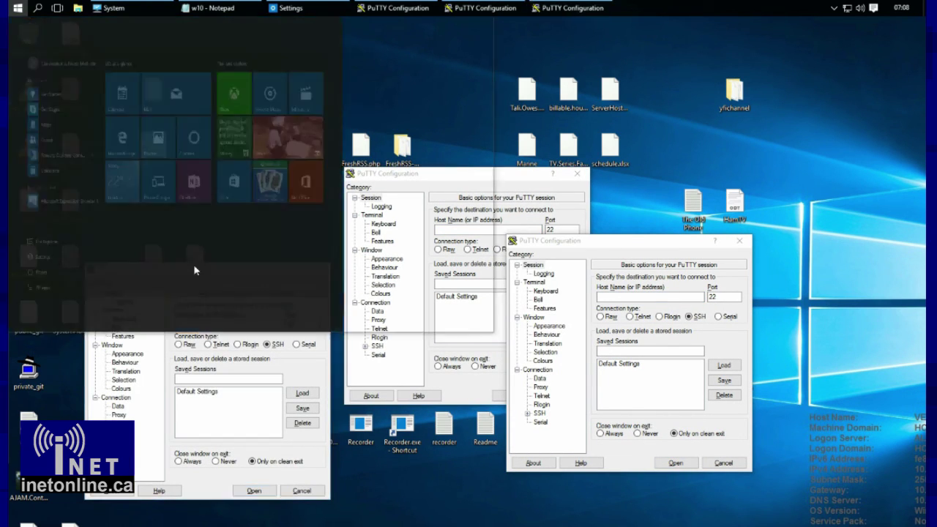
text(remote)
key(Return)
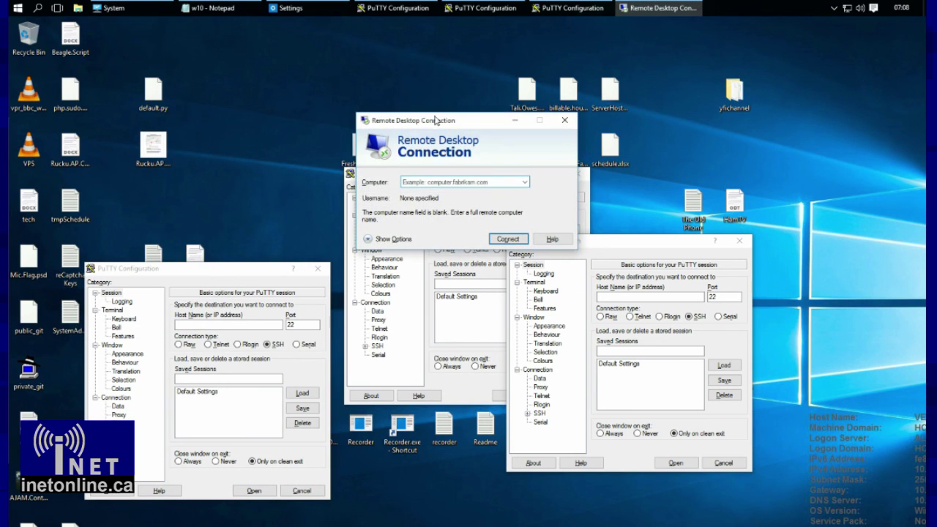
drag(439, 120, 658, 53)
key(super)
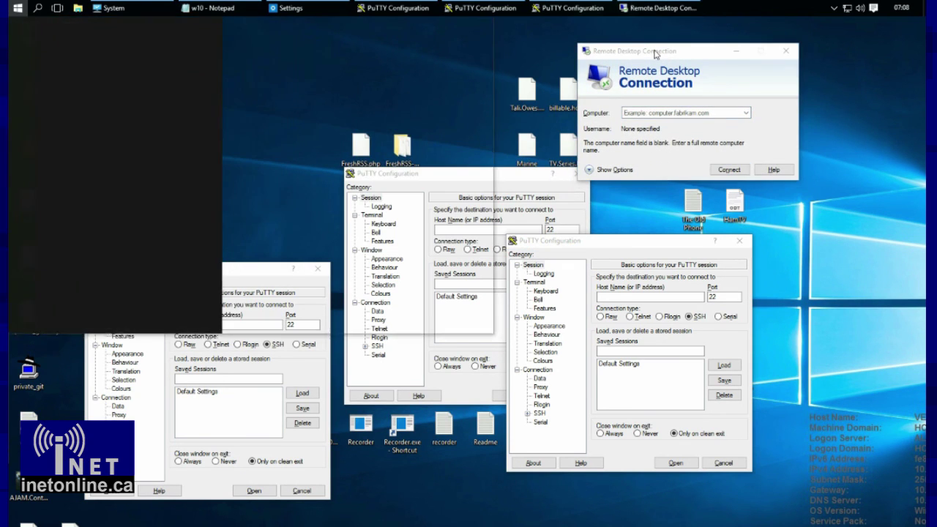
text(remote)
key(Return)
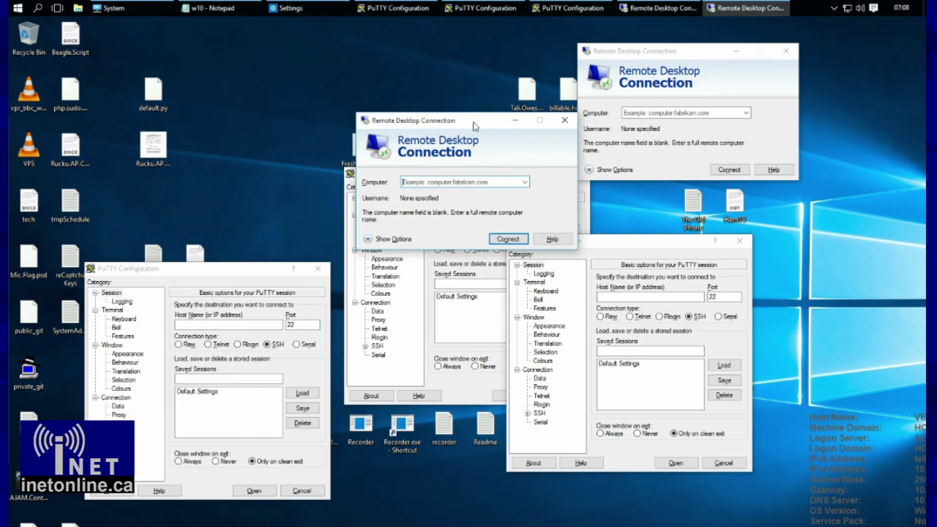
drag(479, 121, 210, 109)
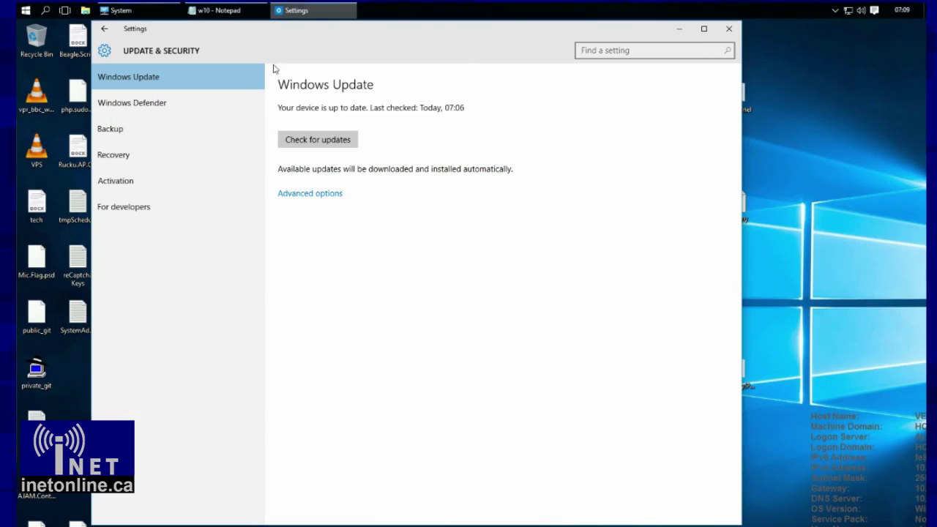
- In advanced update options, include other Microsoft products and choose Notify to schedule restart
click(308, 196)
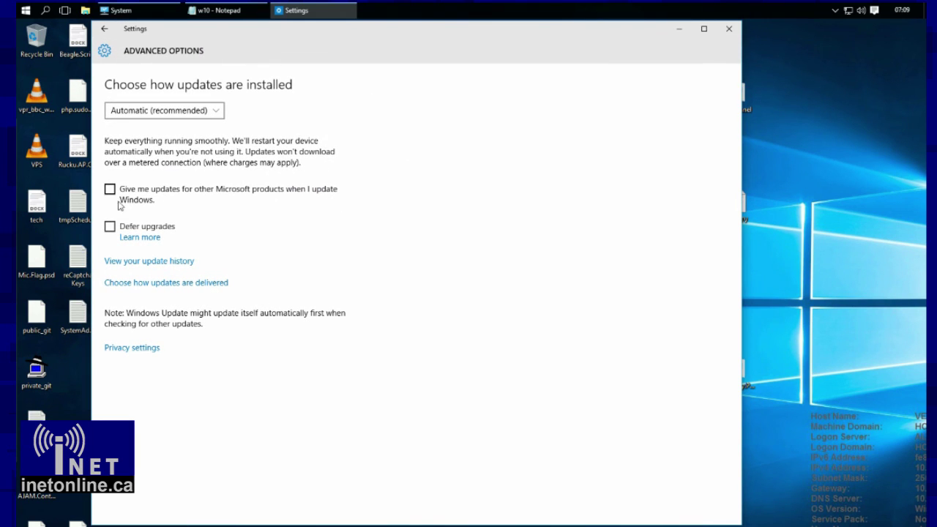
click(142, 192)
click(172, 114)
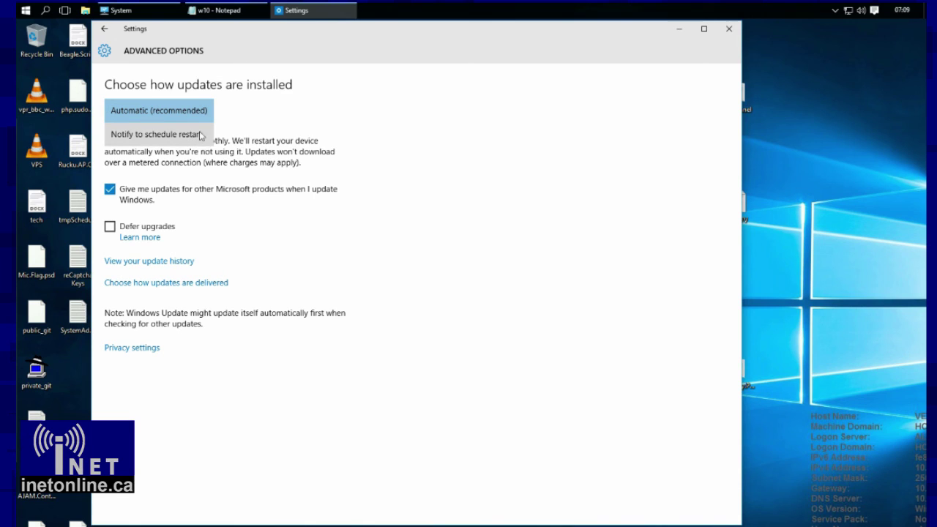
click(202, 138)
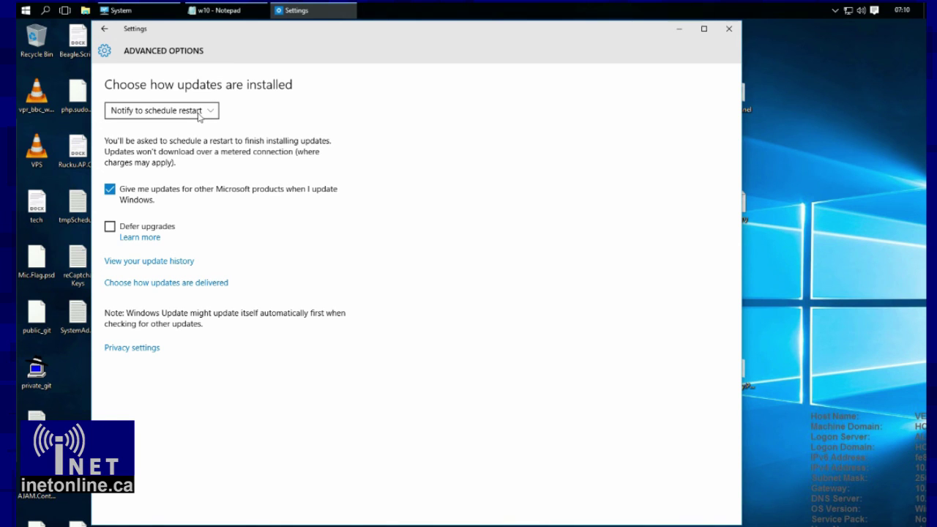
click(199, 111)
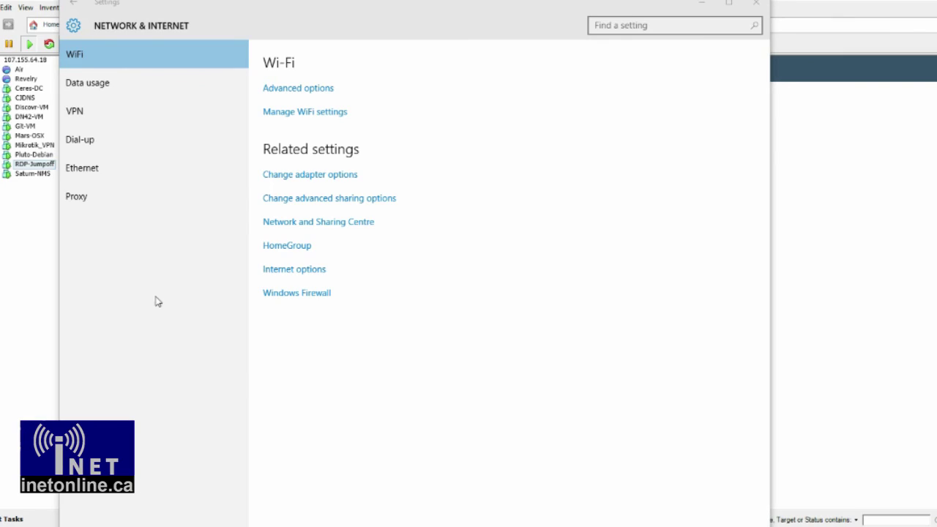
- Switch 'Connect to suggested open hotspots' to Off in Manage WiFi settings
click(305, 114)
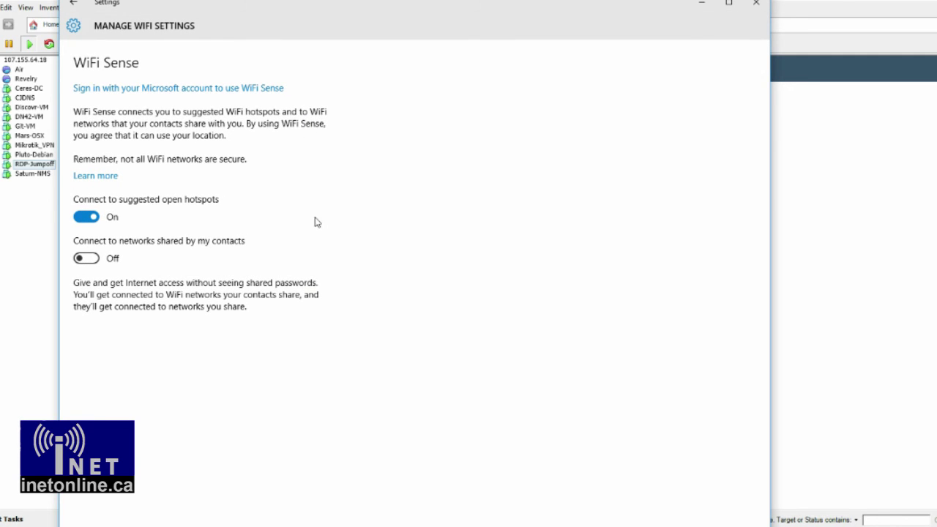
click(85, 218)
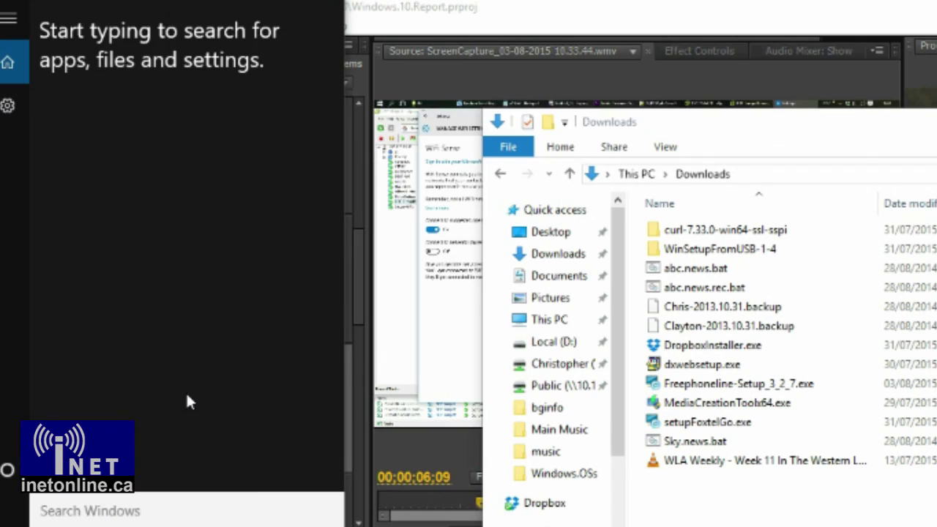
- Search Start for DropboxInstaller.exe, clear it, then search for Sky.news.bat
text(Drop)
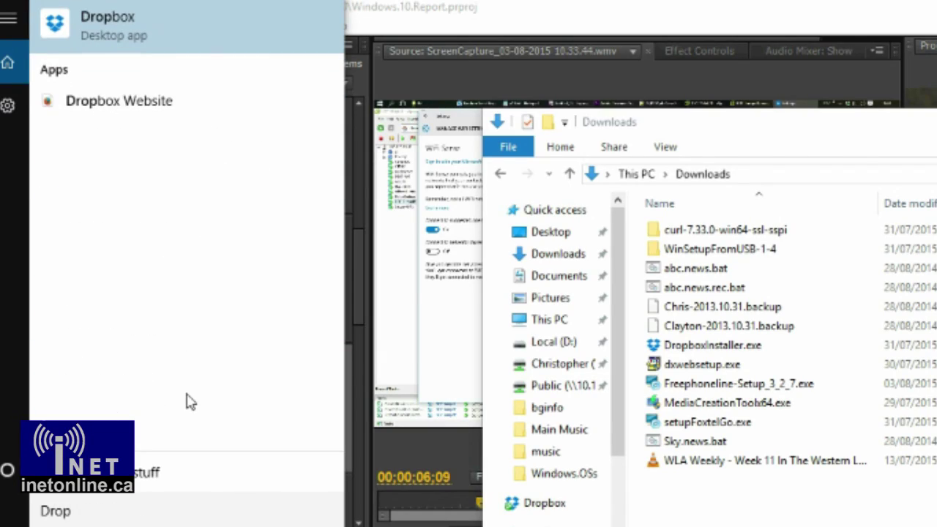
text(bo)
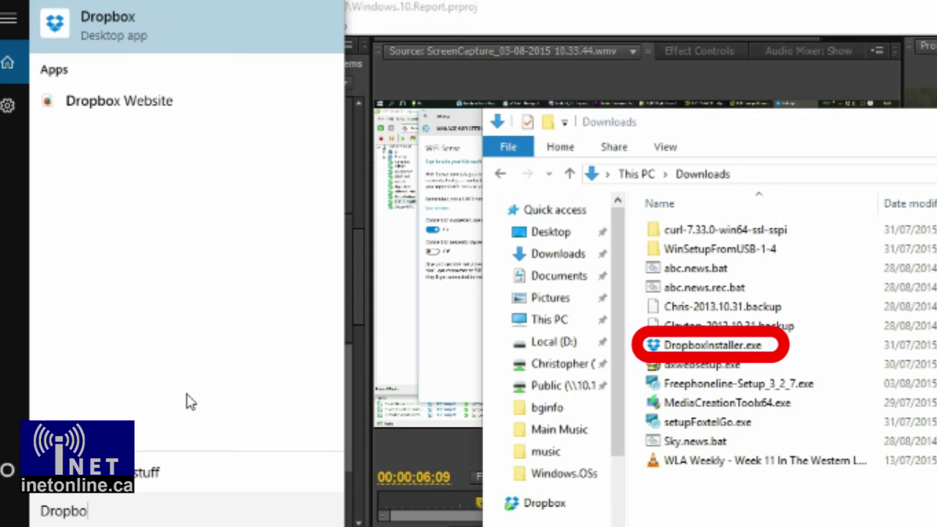
text(xIn)
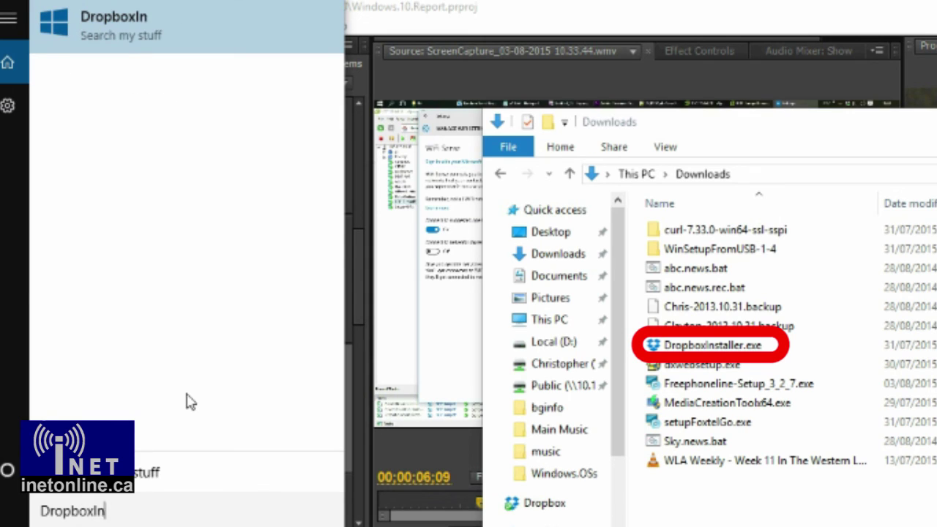
text(staller.exe)
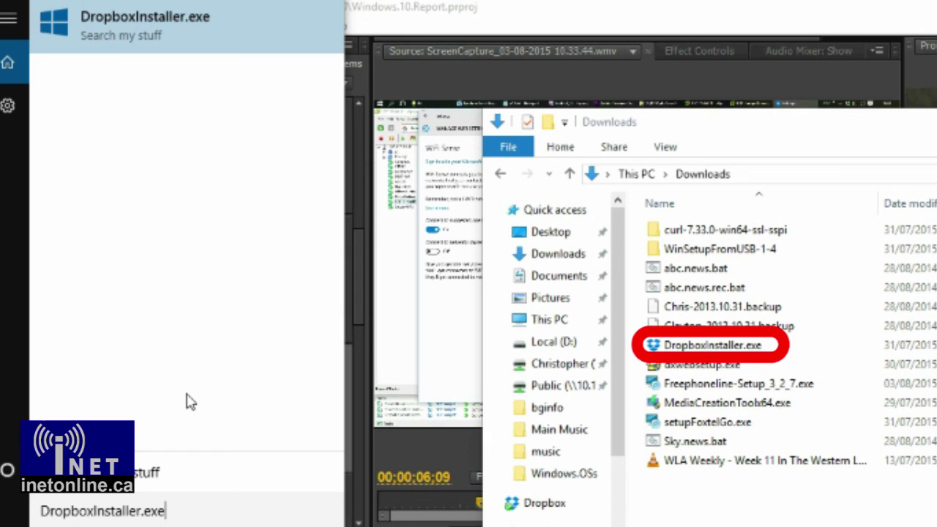
key(BackSpace)
key(BackSpace)
key(BackSpace)
key(BackSpace)
key(BackSpace)
key(BackSpace)
key(BackSpace)
key(BackSpace)
key(BackSpace)
key(BackSpace)
key(BackSpace)
key(BackSpace)
key(BackSpace)
key(BackSpace)
key(BackSpace)
key(BackSpace)
key(BackSpace)
key(BackSpace)
key(BackSpace)
key(BackSpace)
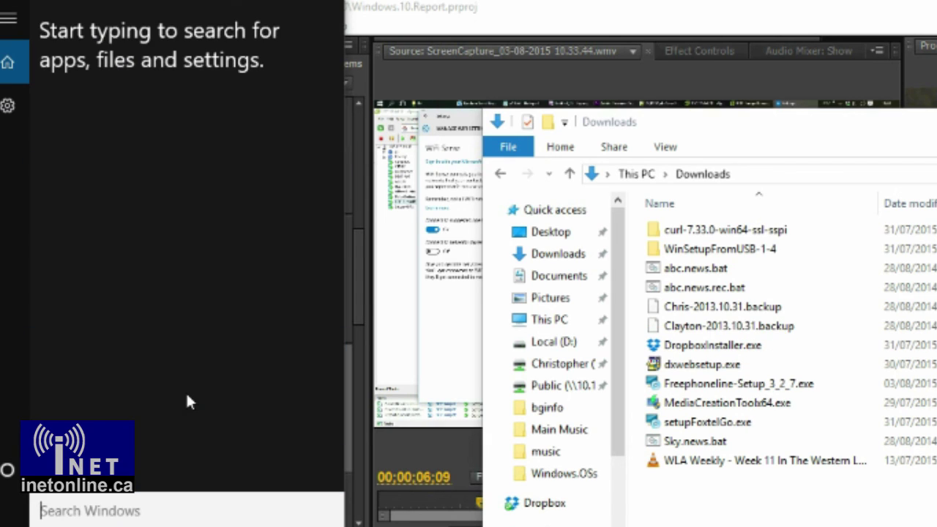
text(Sky)
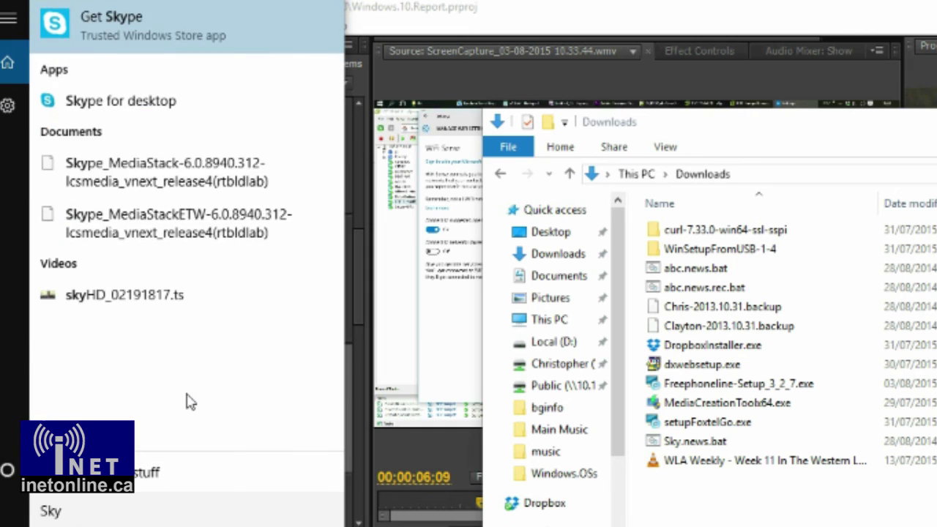
text(.news.bat)
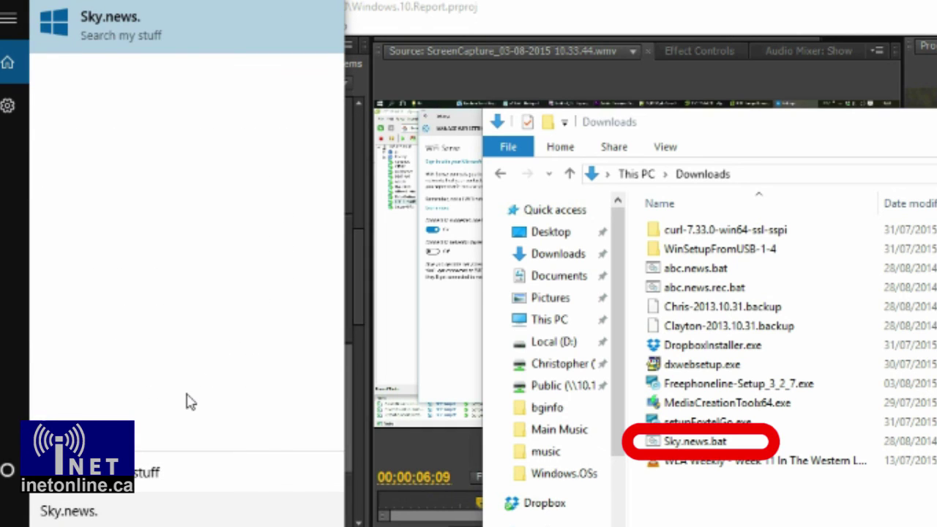